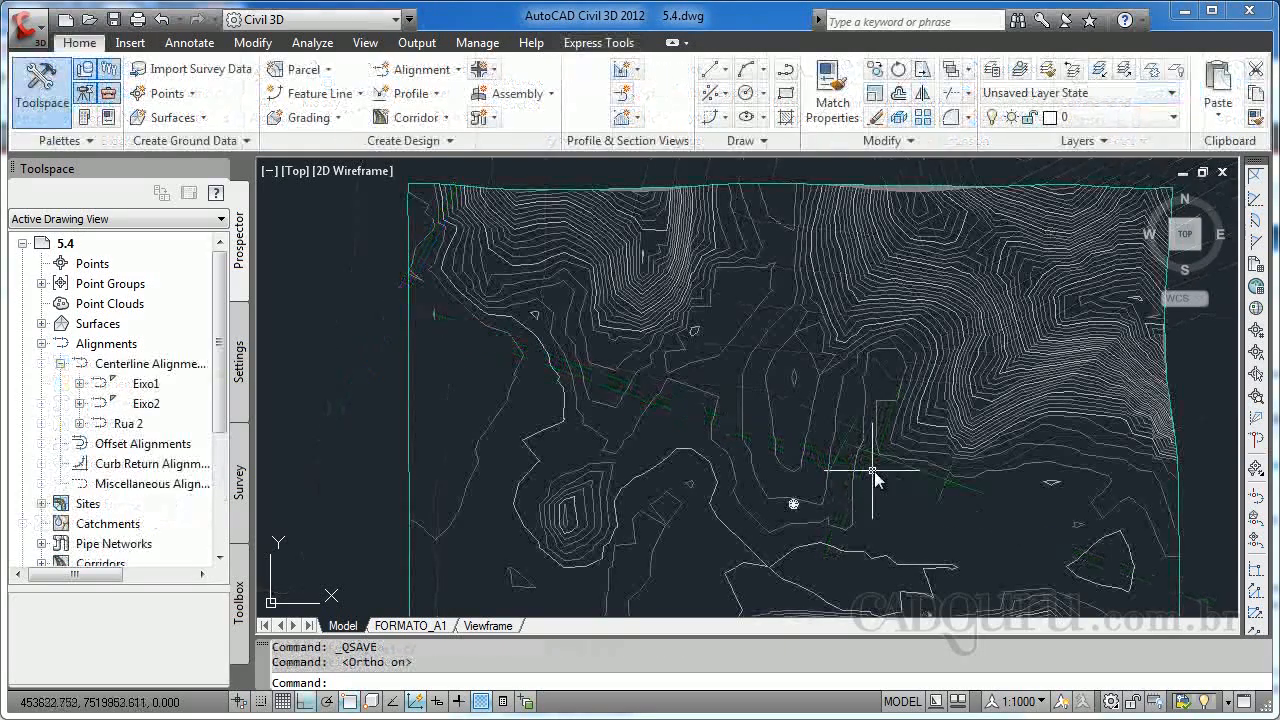
Examine the green road alignments on the surface and the points where they meet.
mouse_move(873, 478)
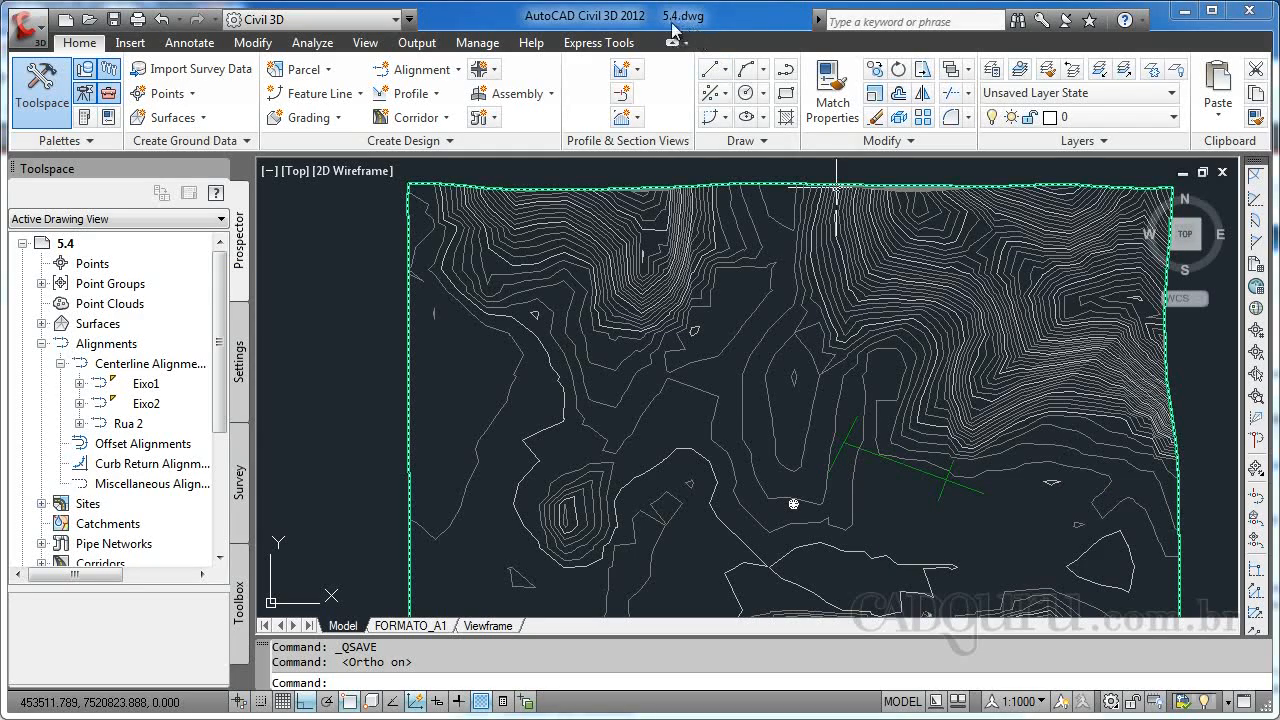
scroll(830, 455, up, 5)
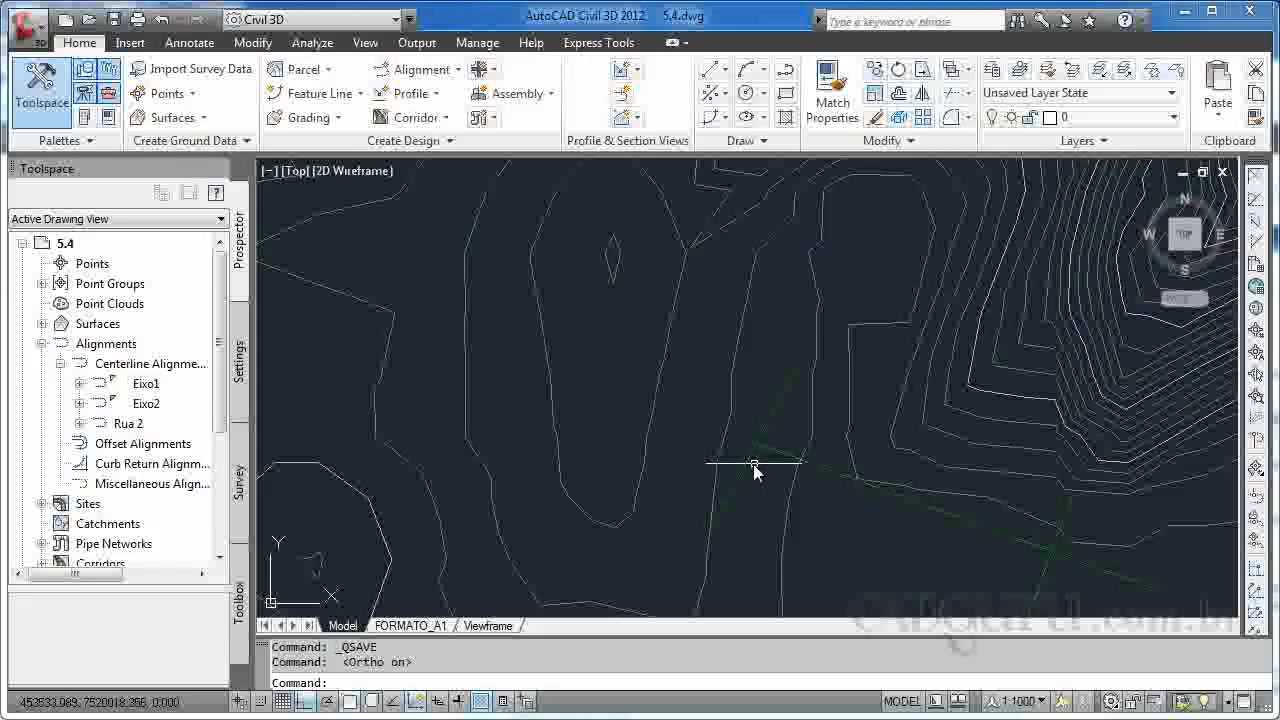
scroll(755, 470, up, 2)
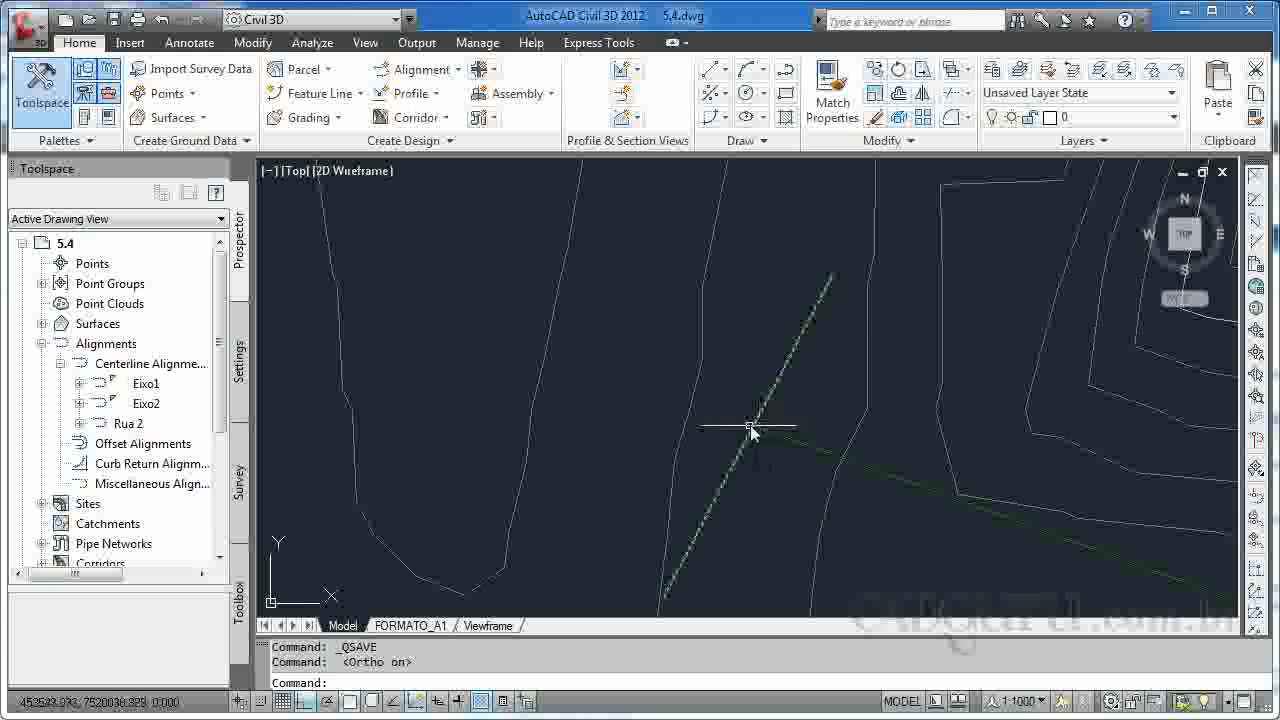
click(755, 432)
scroll(935, 486, down, 6)
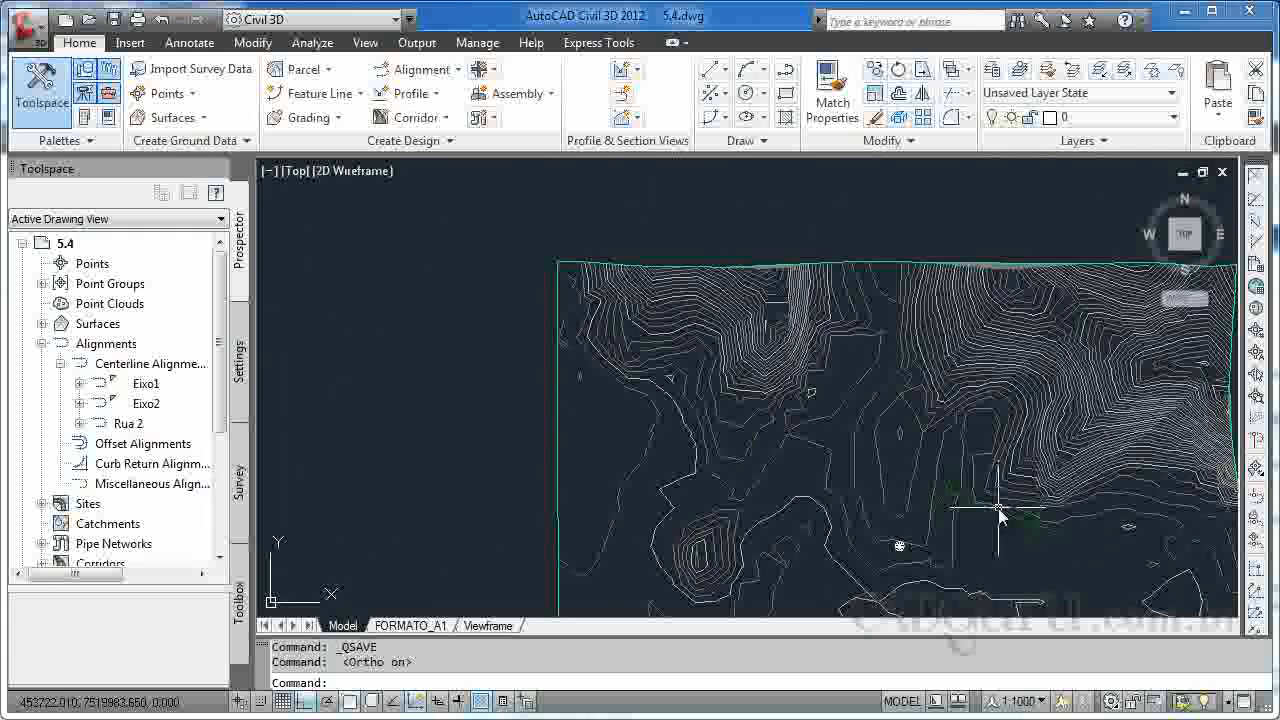
scroll(902, 426, up, 4)
scroll(900, 428, down, 2)
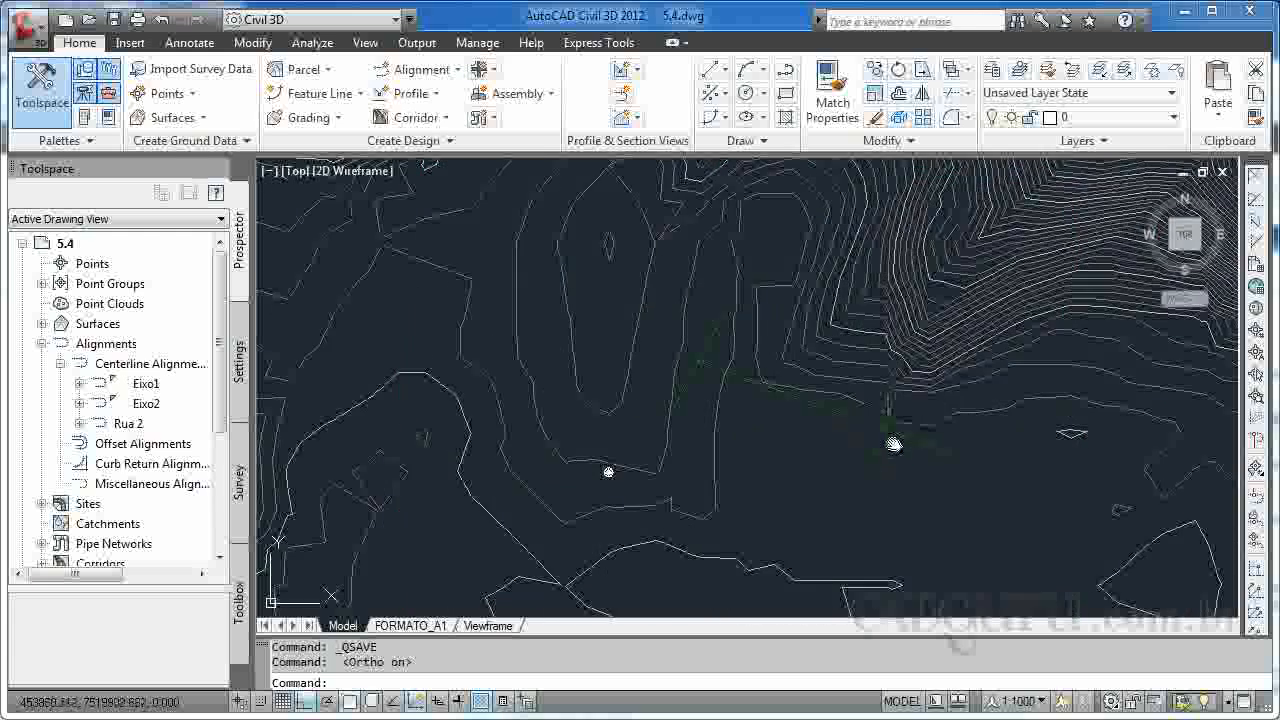
scroll(698, 372, up, 4)
scroll(700, 370, down, 1)
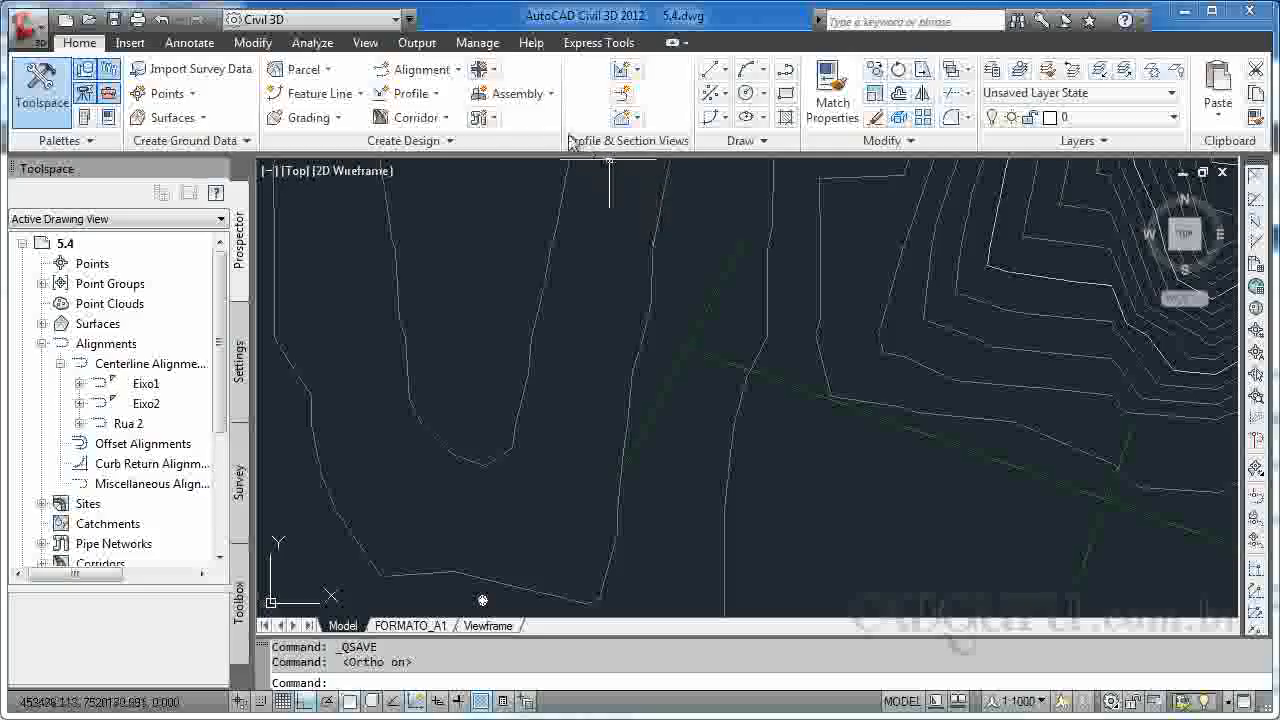
Start a new intersection at the point where alignment Eixo1 meets Eixo2.
click(497, 72)
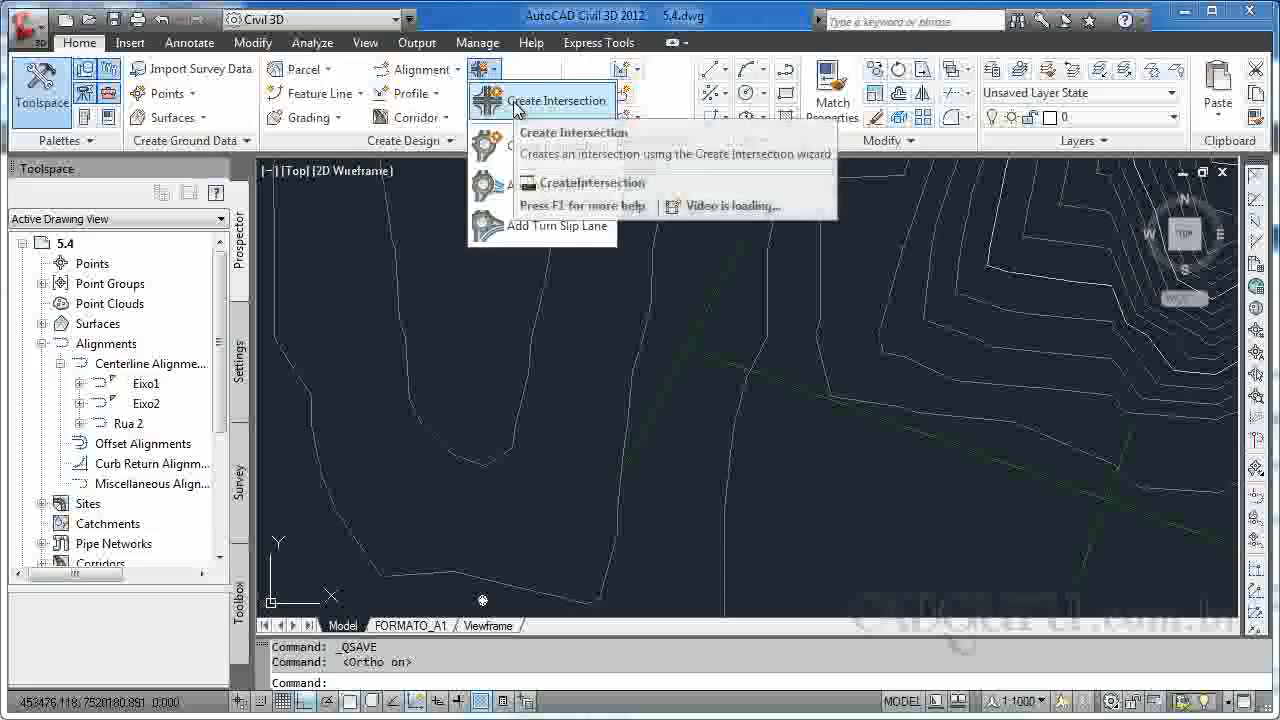
click(514, 103)
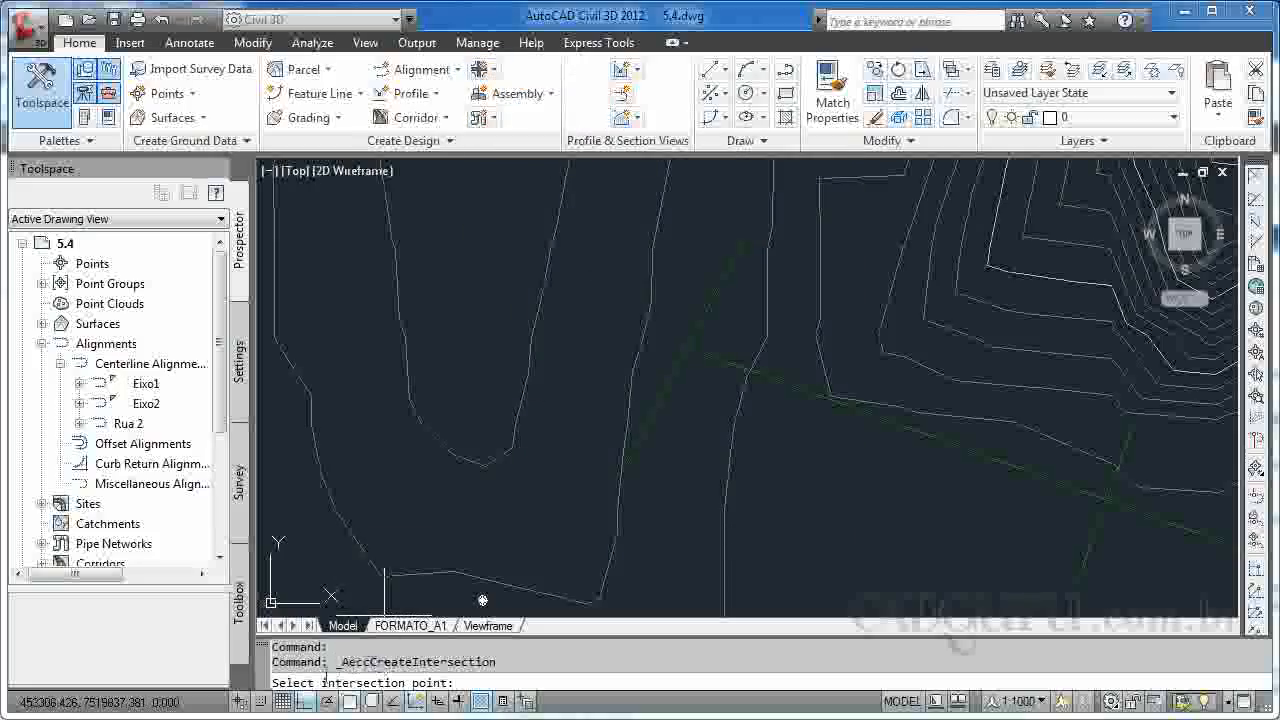
click(687, 348)
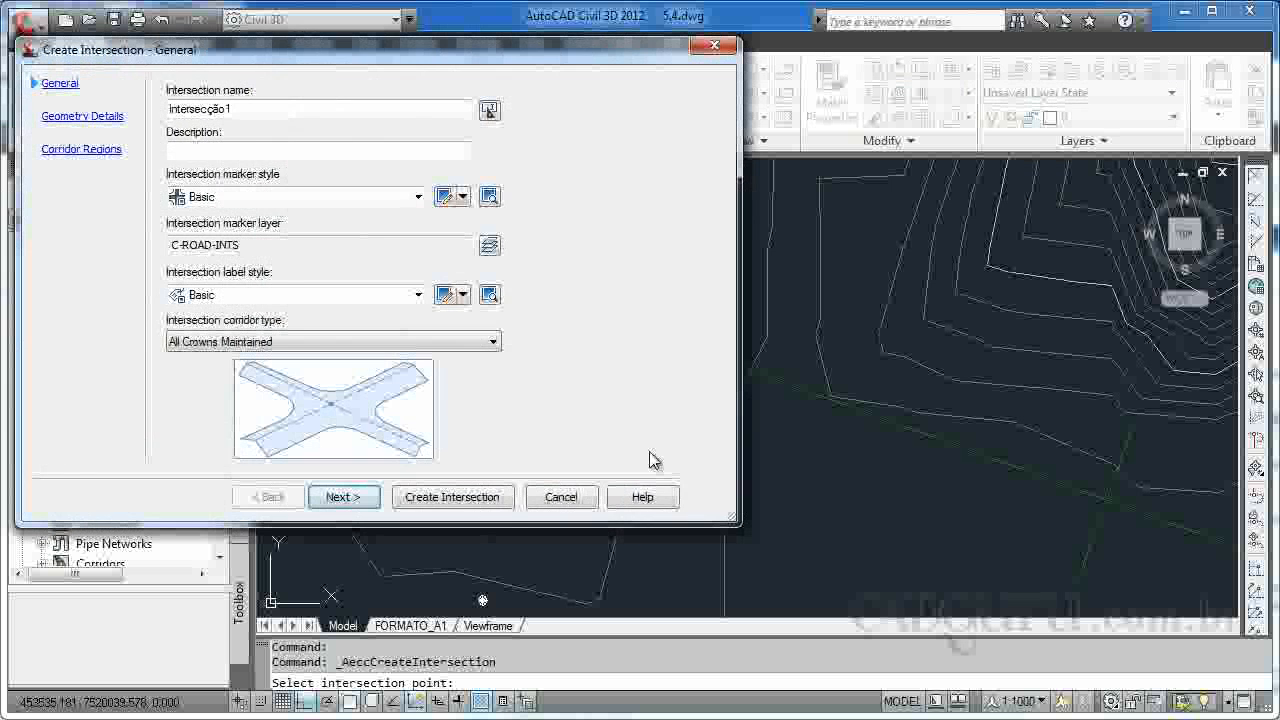
drag(296, 64, 429, 92)
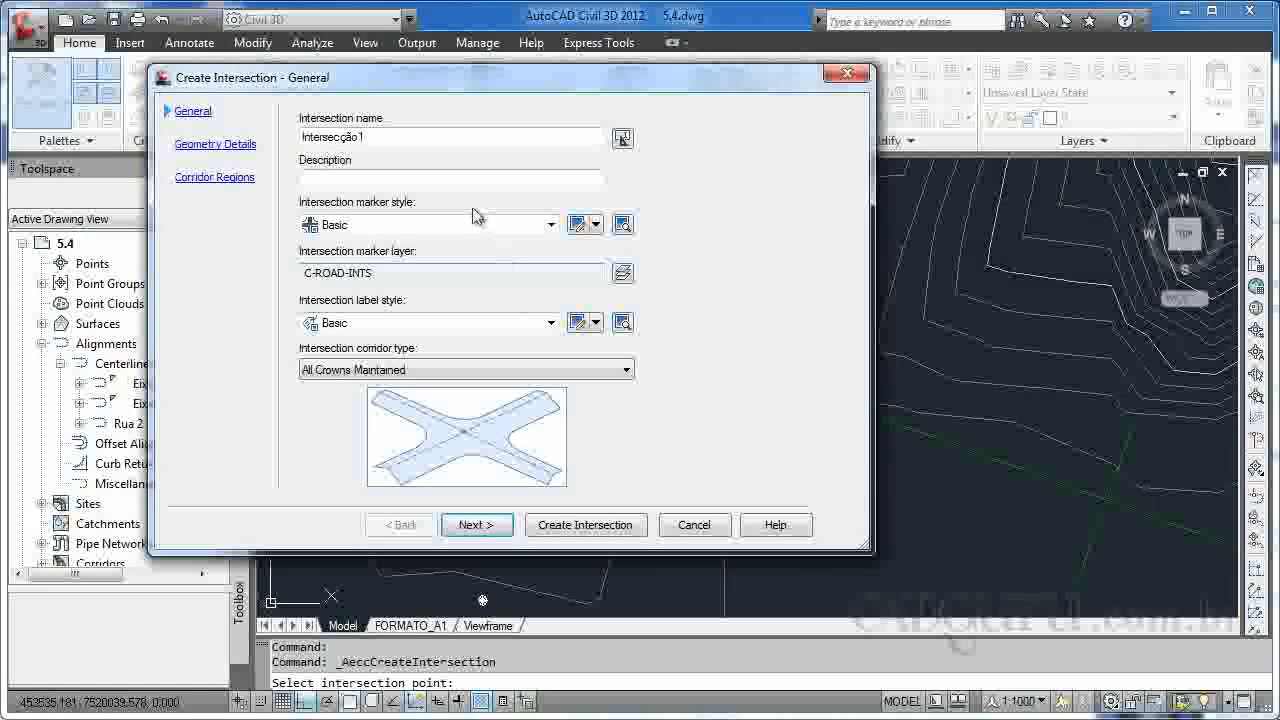
Name the intersection Junção 1 and choose the Basic marker style.
drag(386, 130, 276, 155)
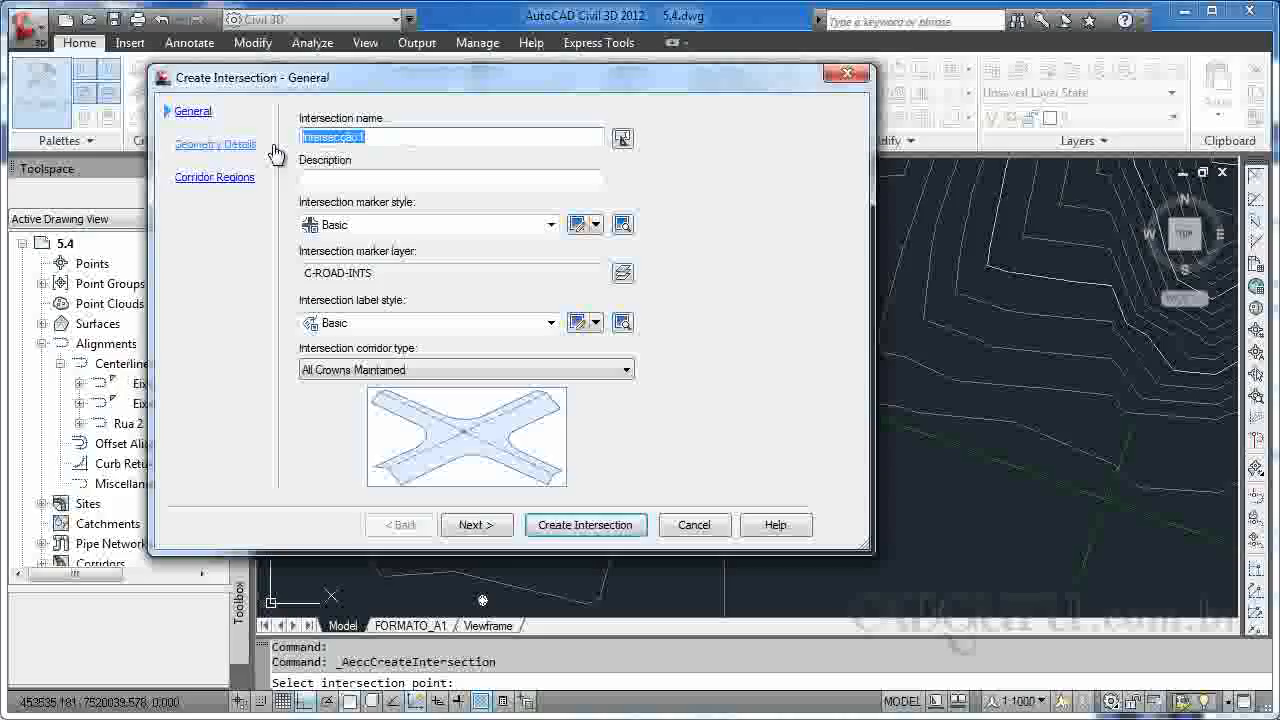
text(Junc)
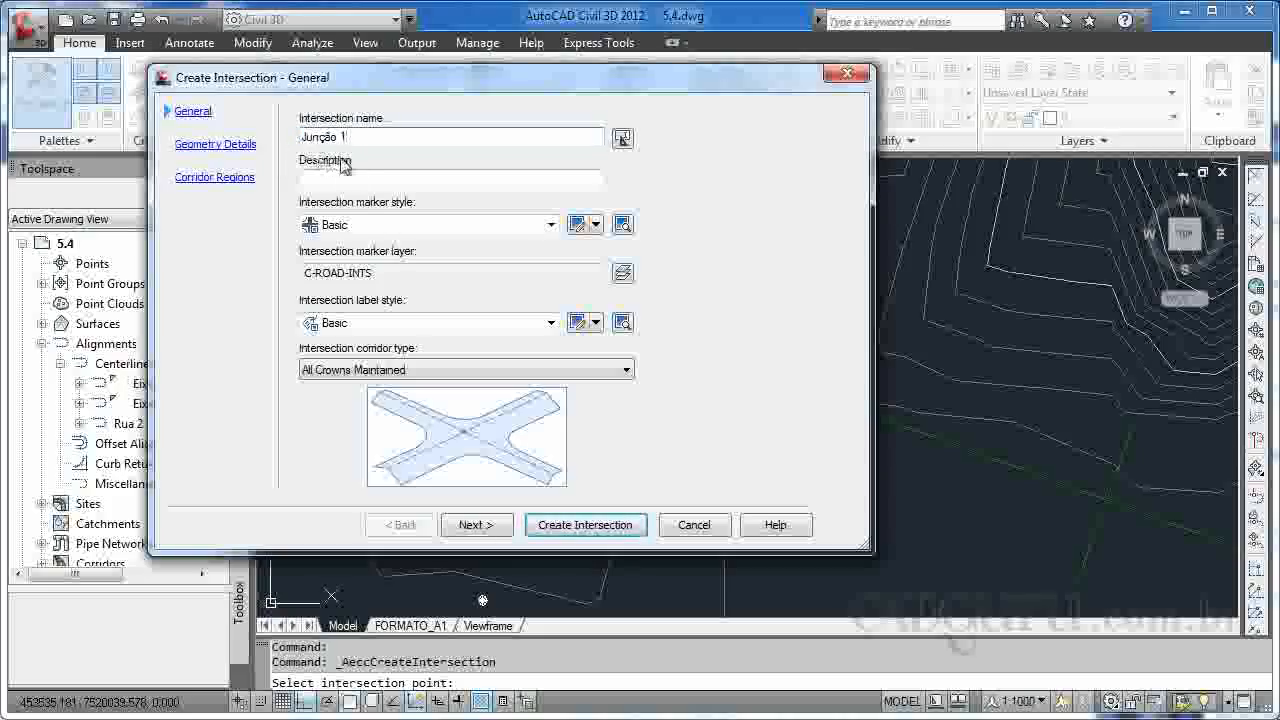
click(551, 225)
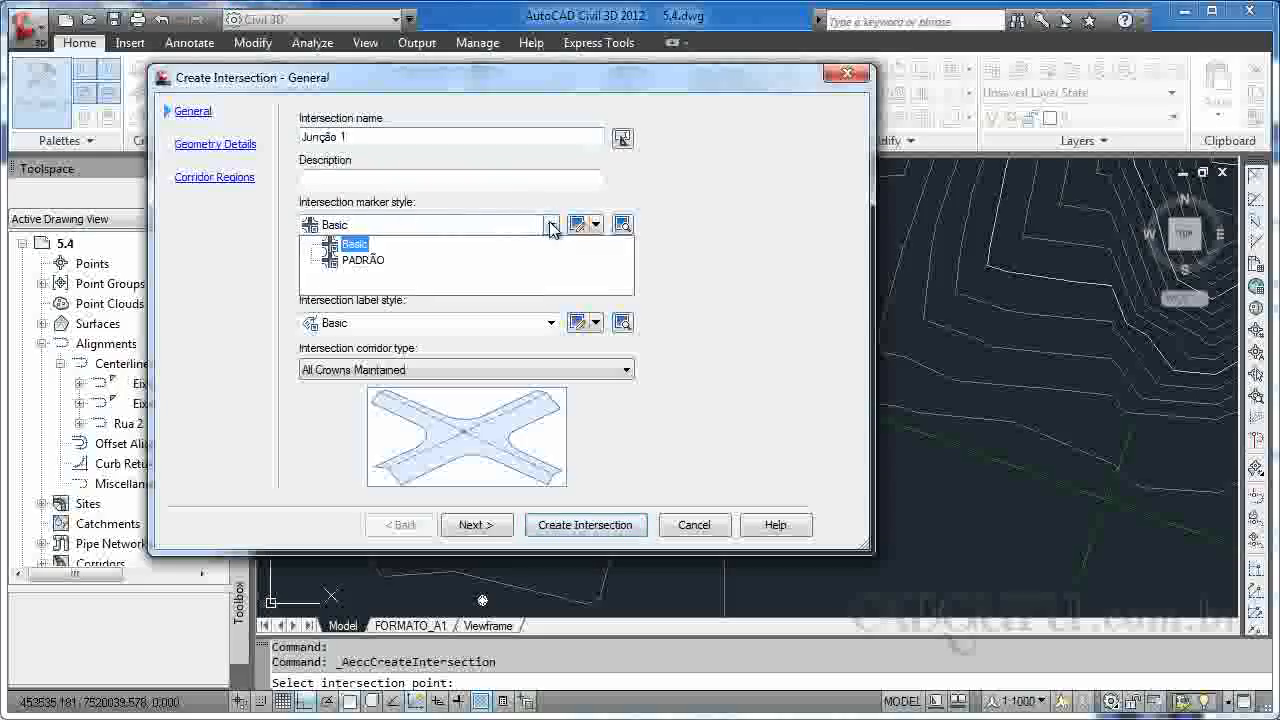
click(356, 244)
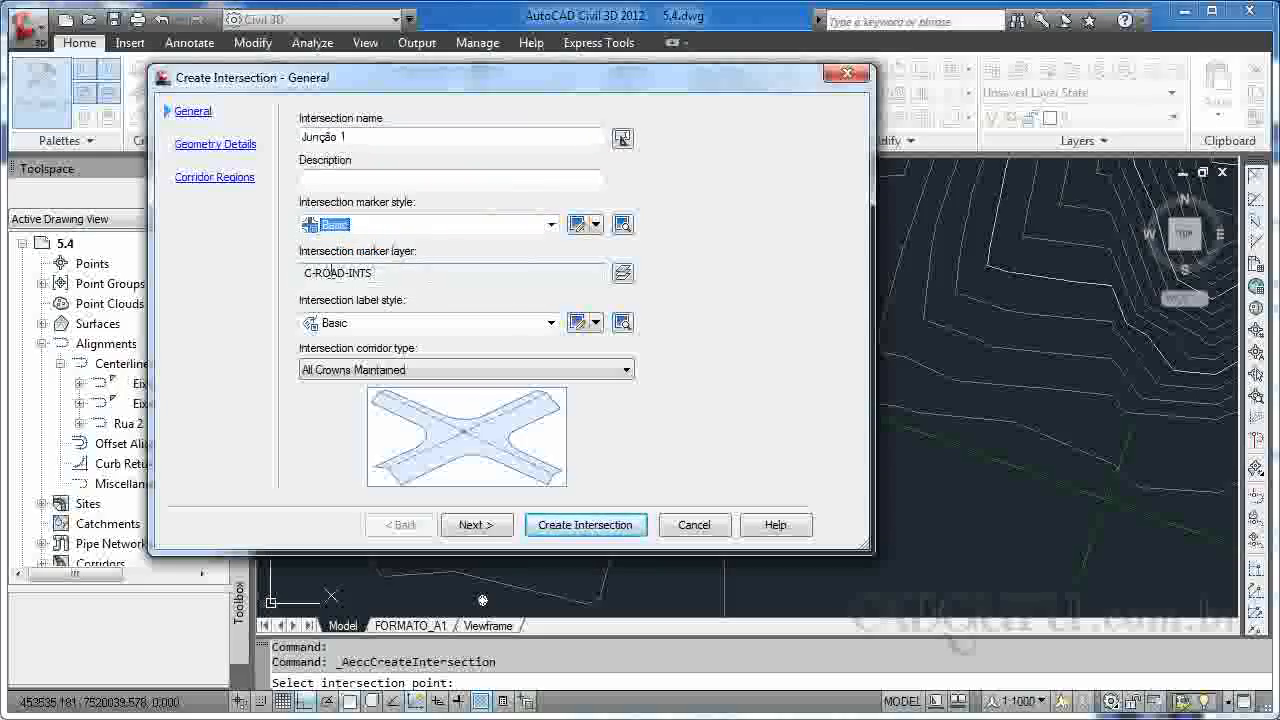
Set the intersection label style to INTERSEÇÃO.
click(551, 322)
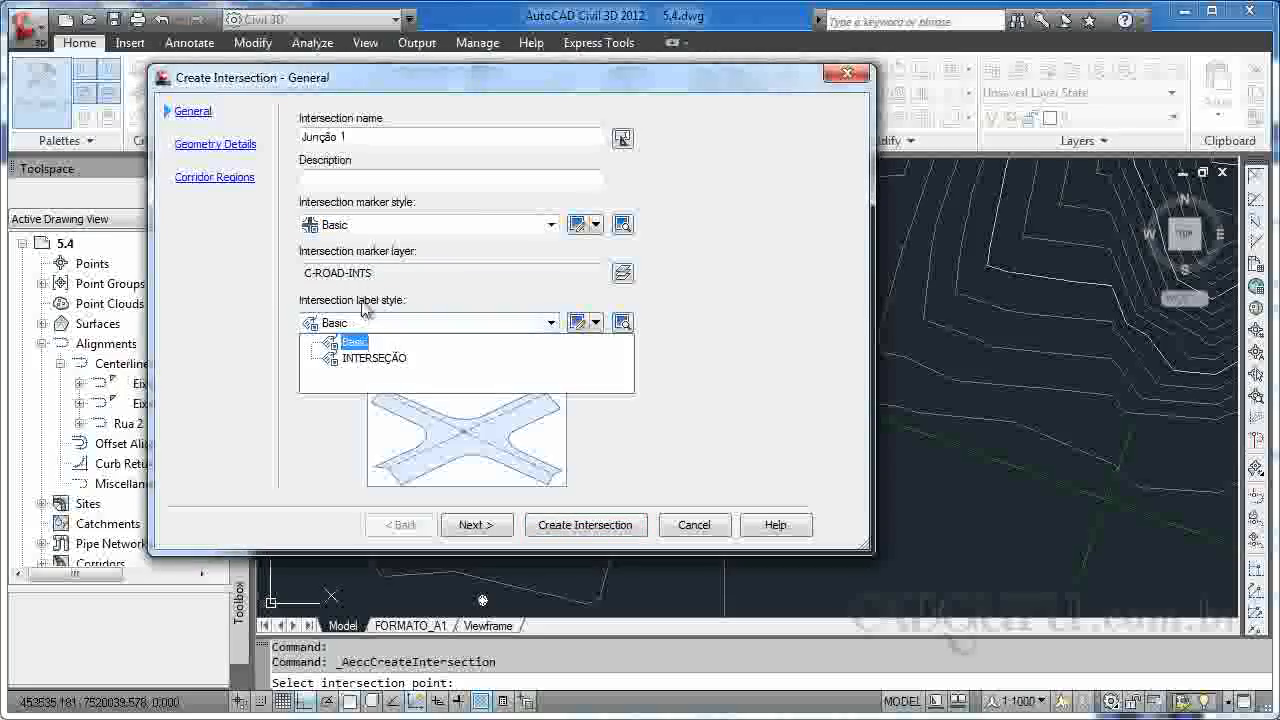
click(435, 301)
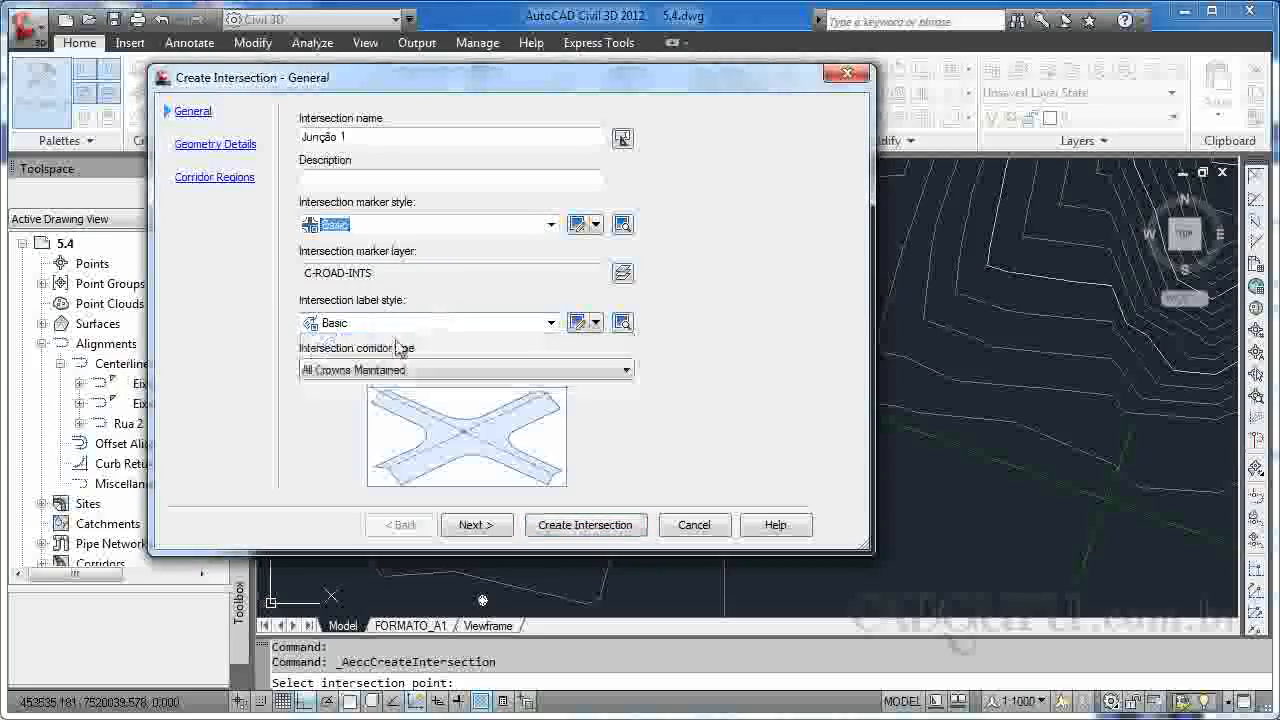
click(398, 325)
click(372, 358)
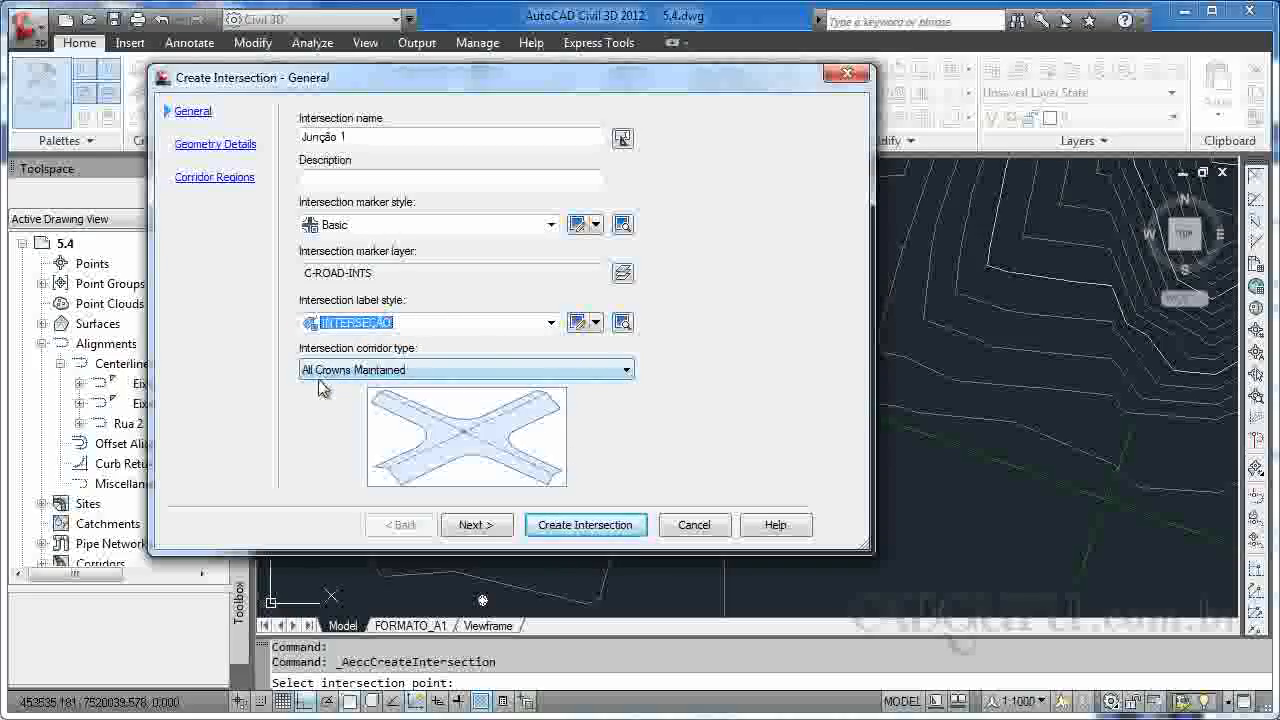
Try the Primary Road Crown Maintained corridor type and switch back to All Crowns Maintained.
click(510, 375)
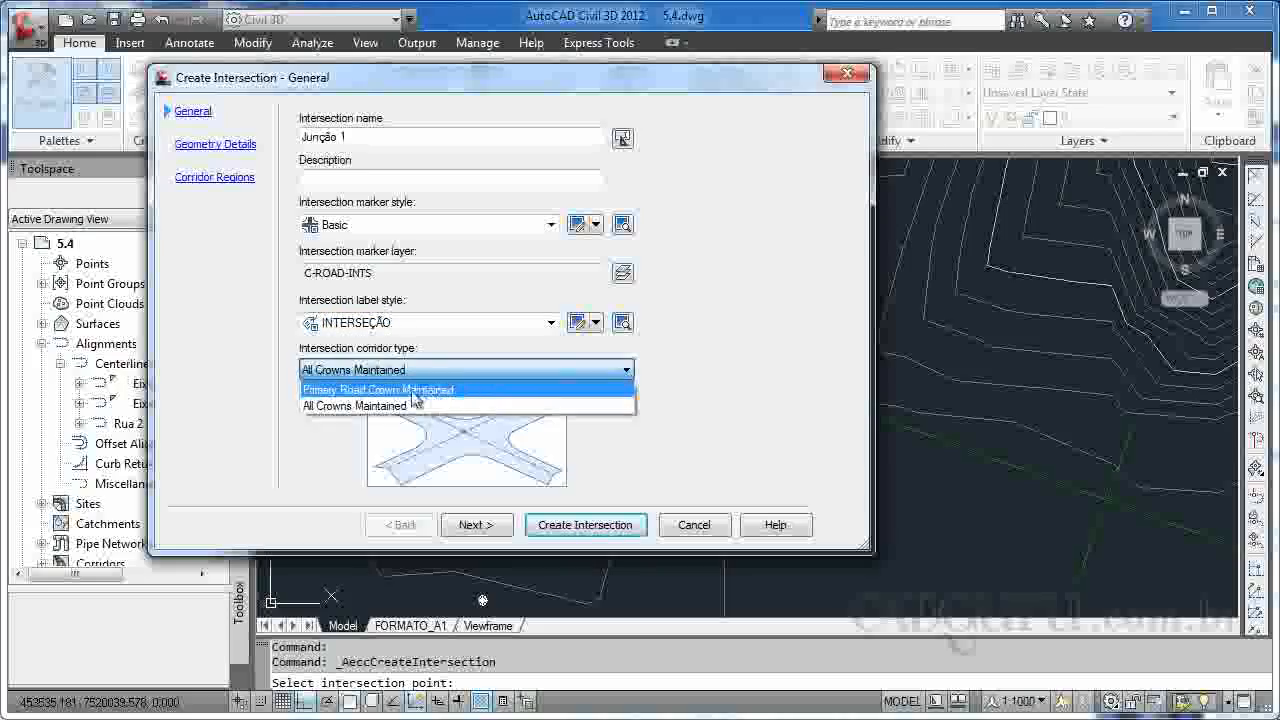
click(413, 389)
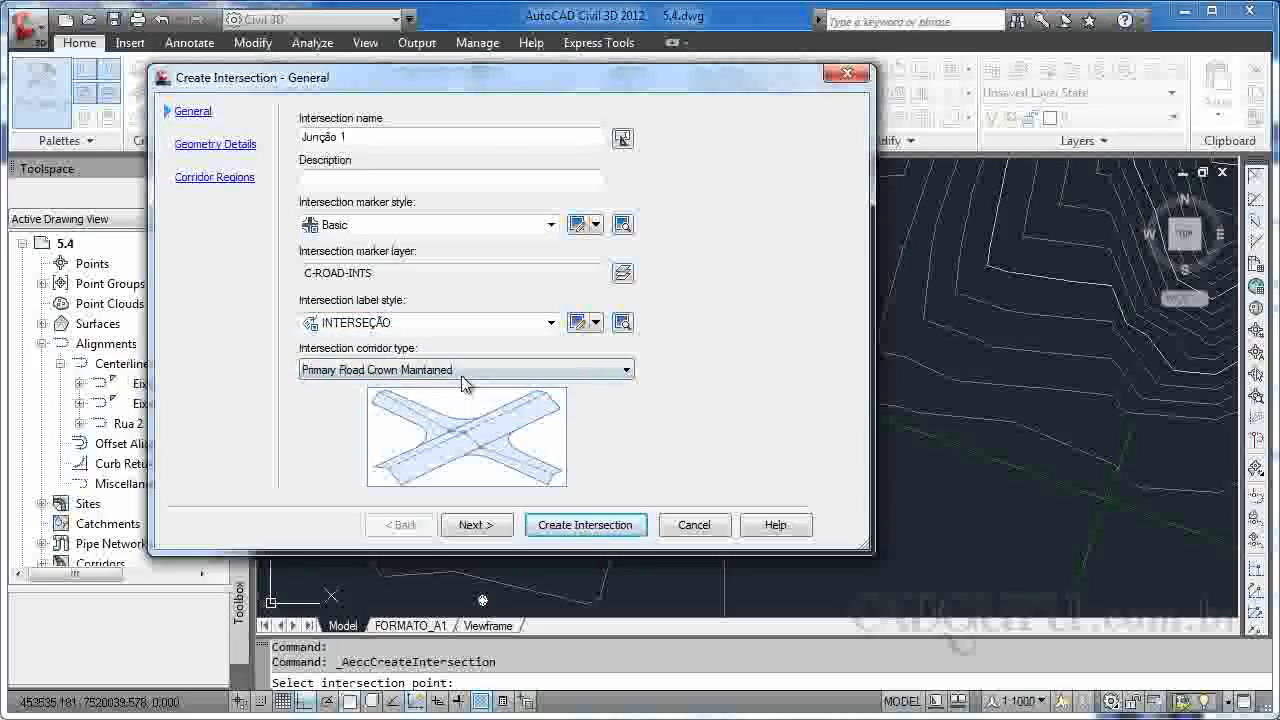
click(455, 371)
click(400, 405)
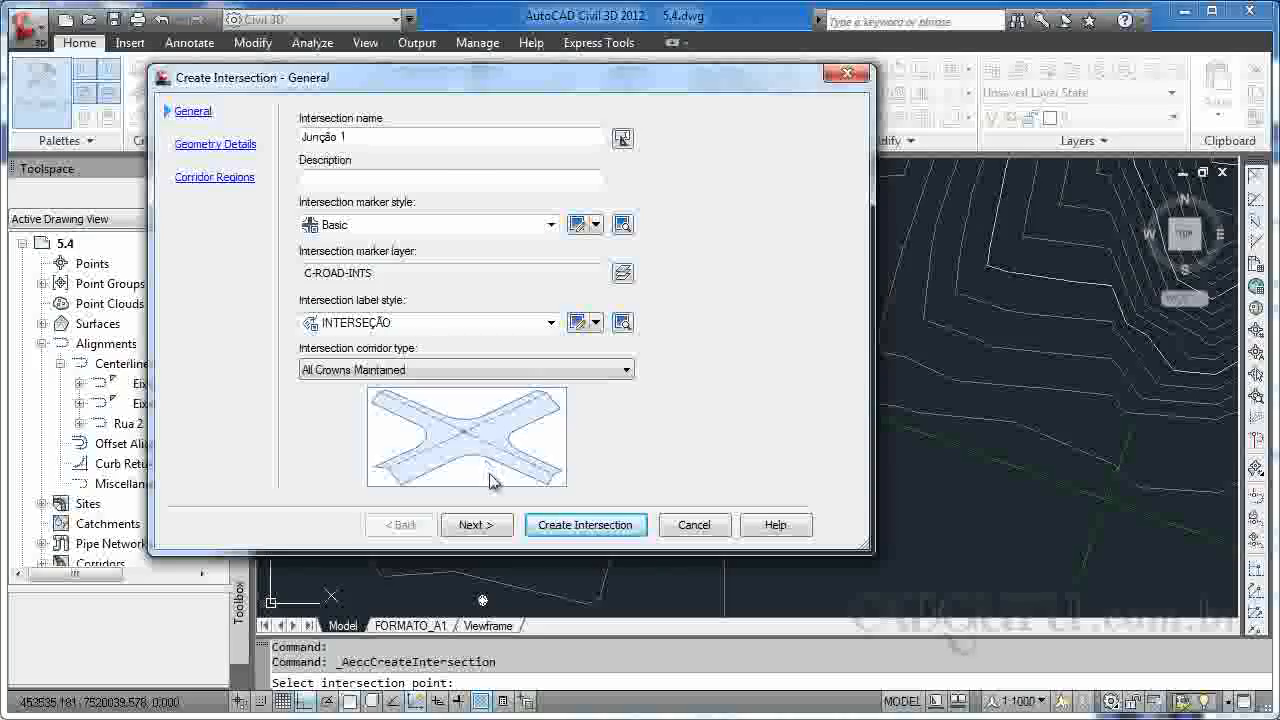
Proceed to the geometry details and accept the offset parameters for the primary and secondary roads.
click(490, 524)
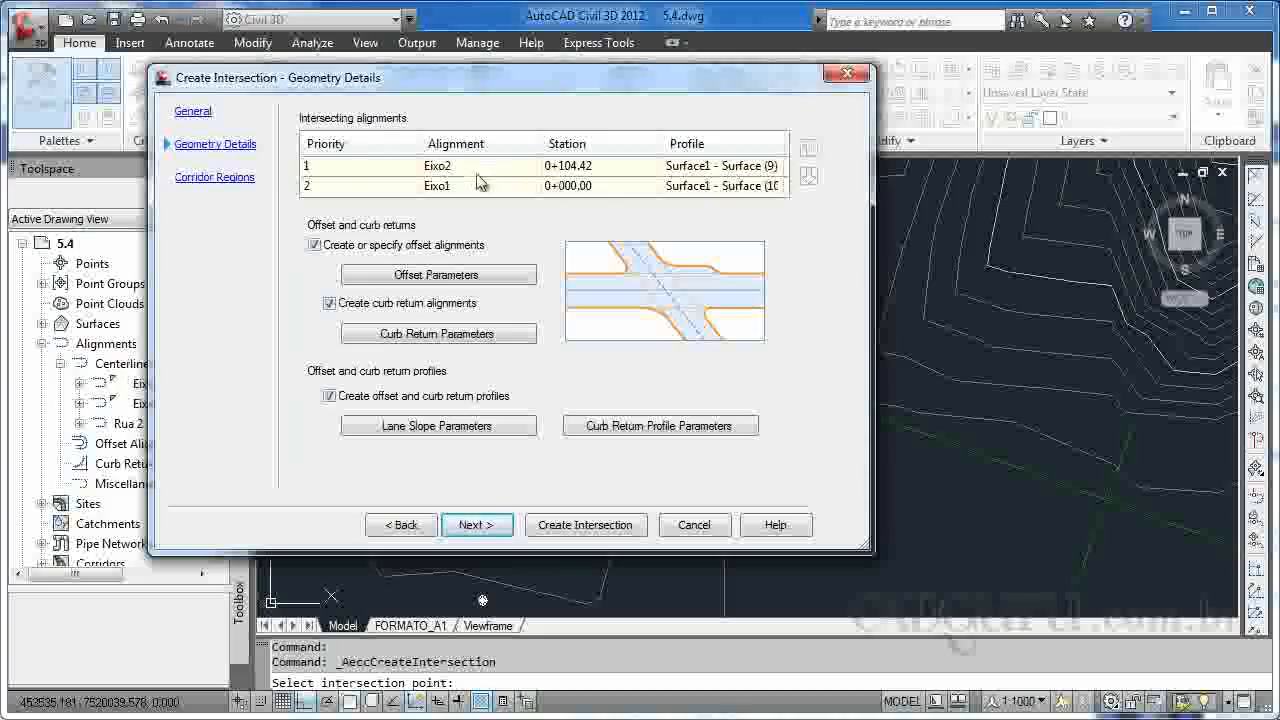
click(437, 277)
drag(288, 140, 442, 111)
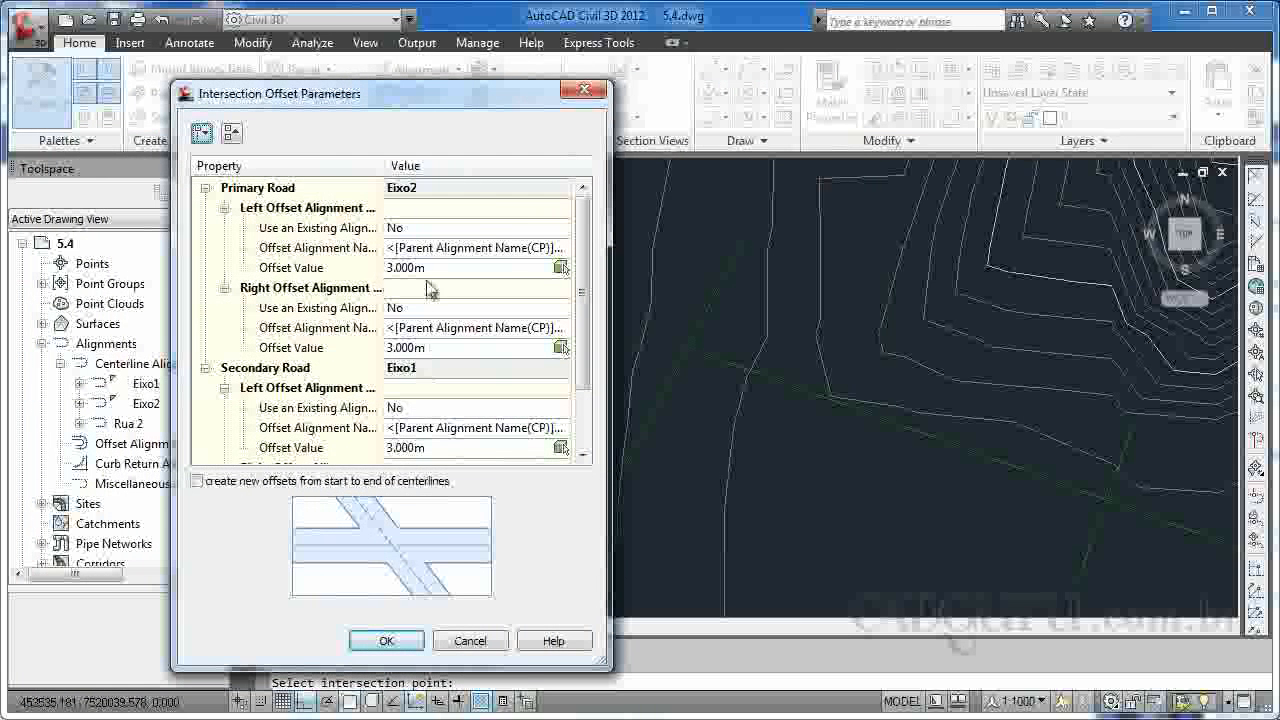
click(415, 640)
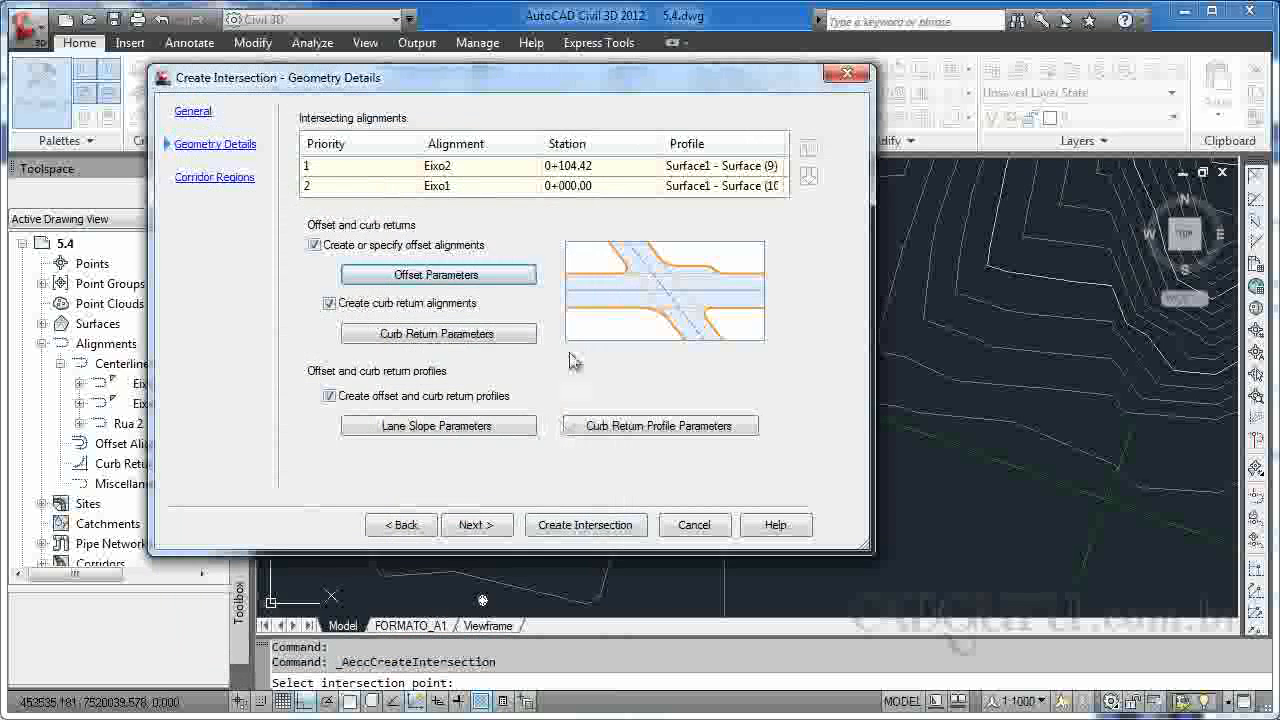
Review the curb return parameters of the NE quadrant, including the fillet radius, without changing them.
click(441, 340)
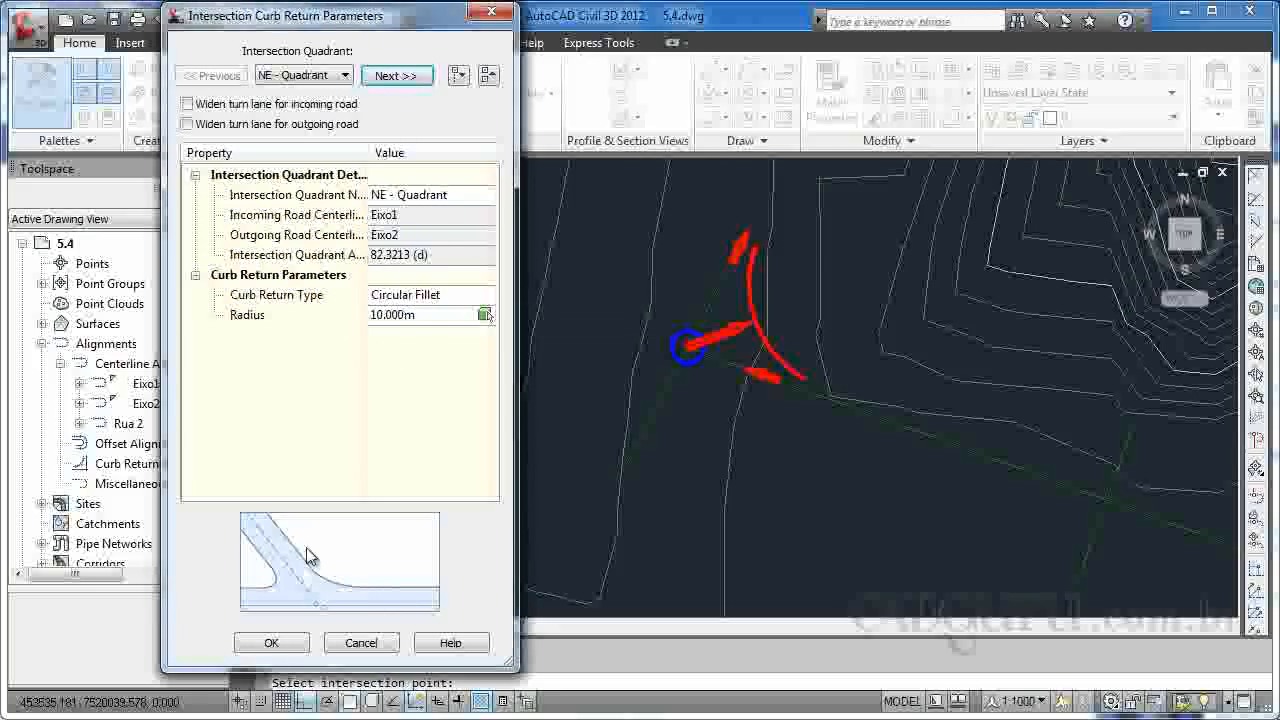
click(429, 319)
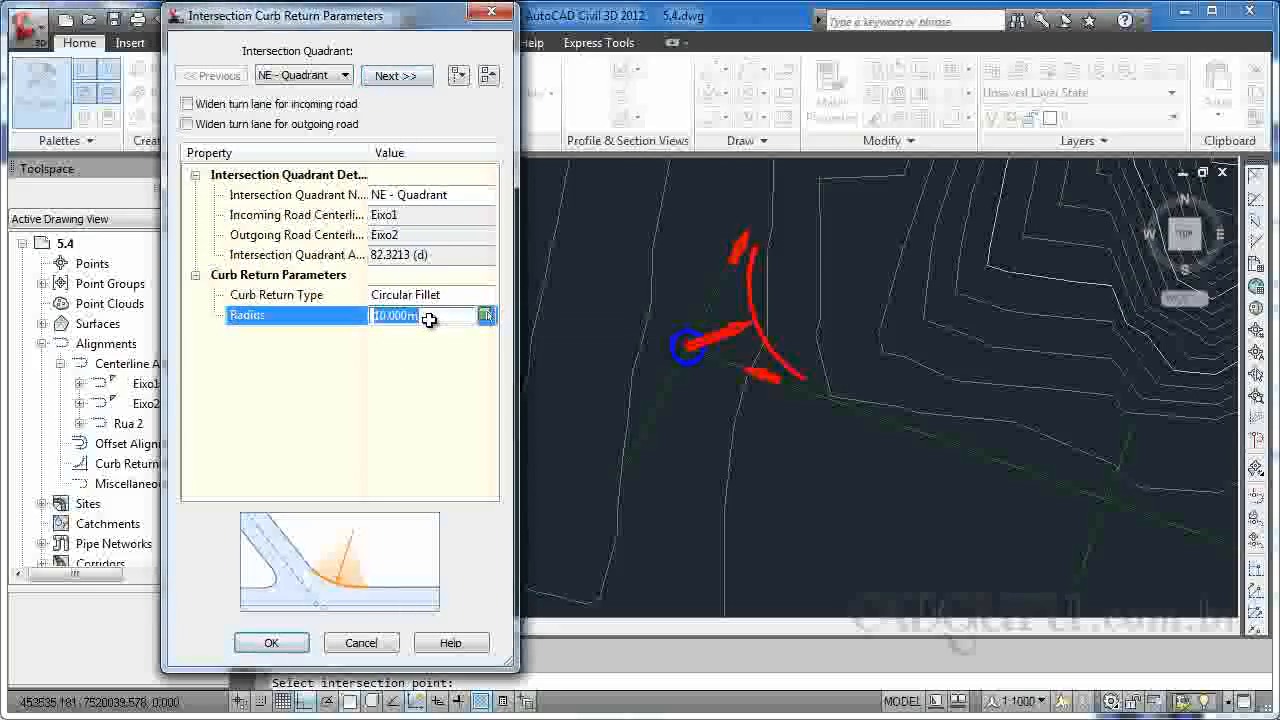
click(368, 641)
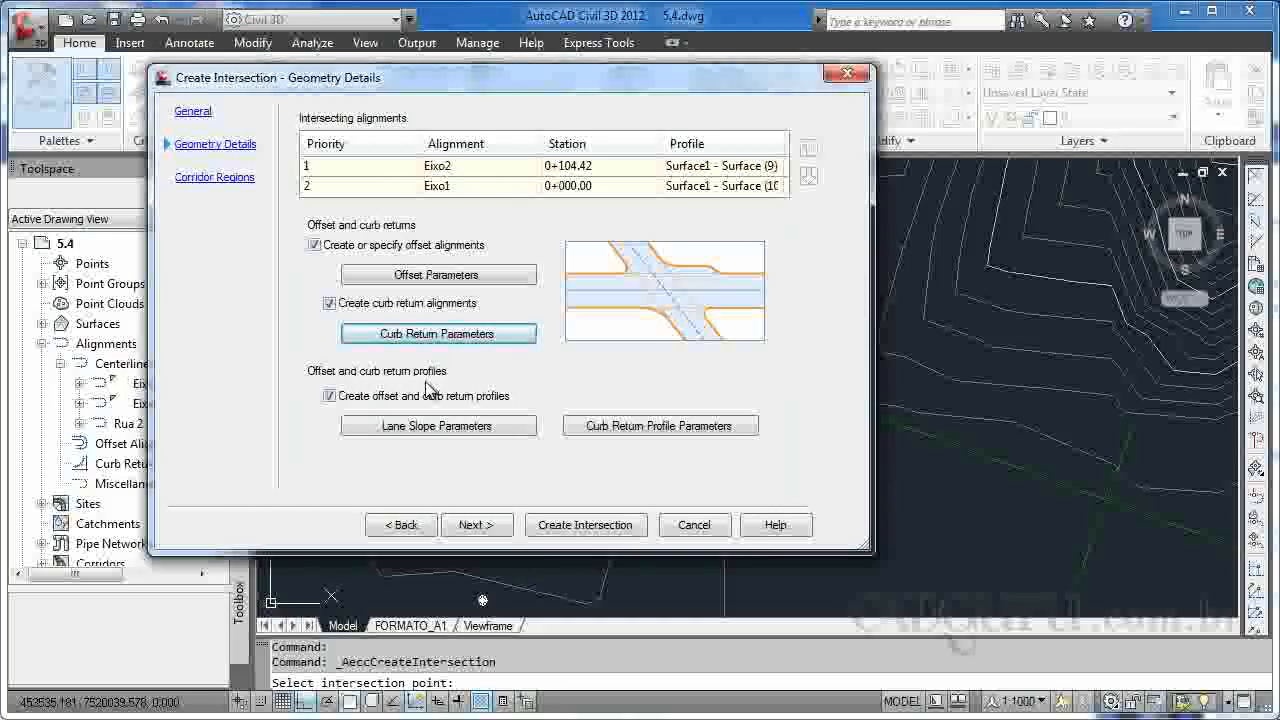
Proceed to the corridor regions and create the intersection with a new corridor daylighting to the TRerreno surface.
click(474, 525)
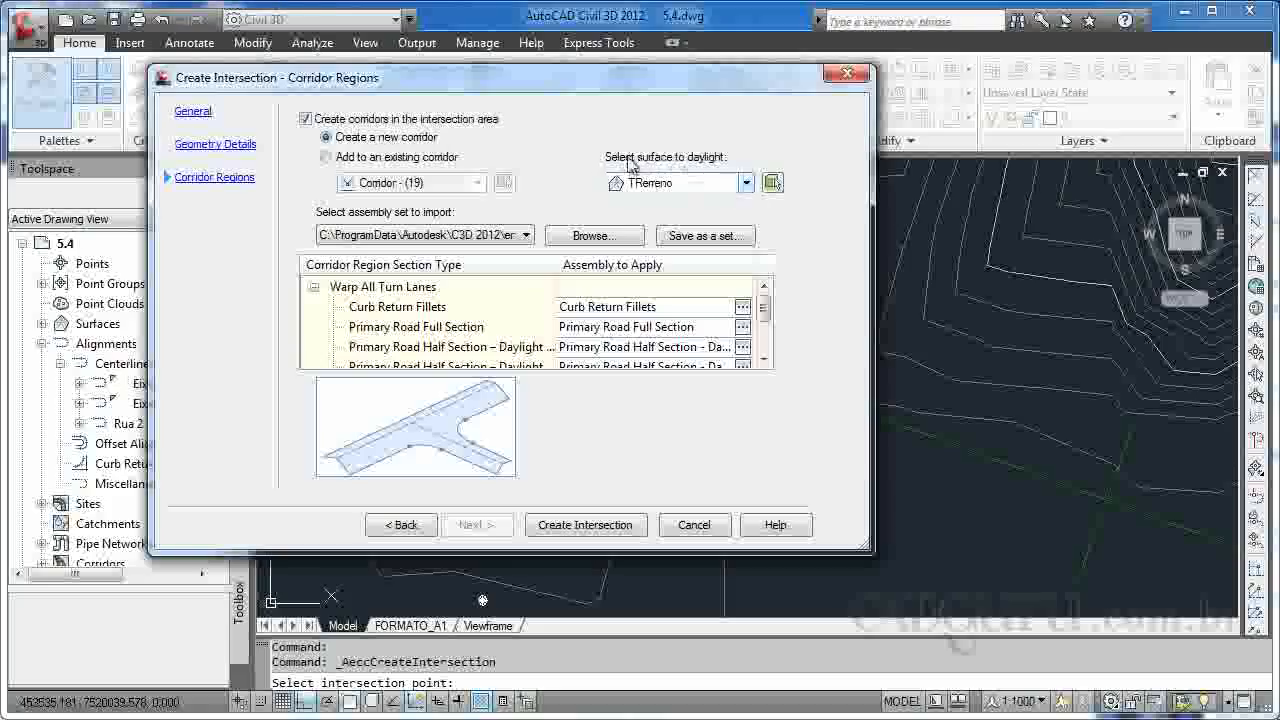
click(564, 527)
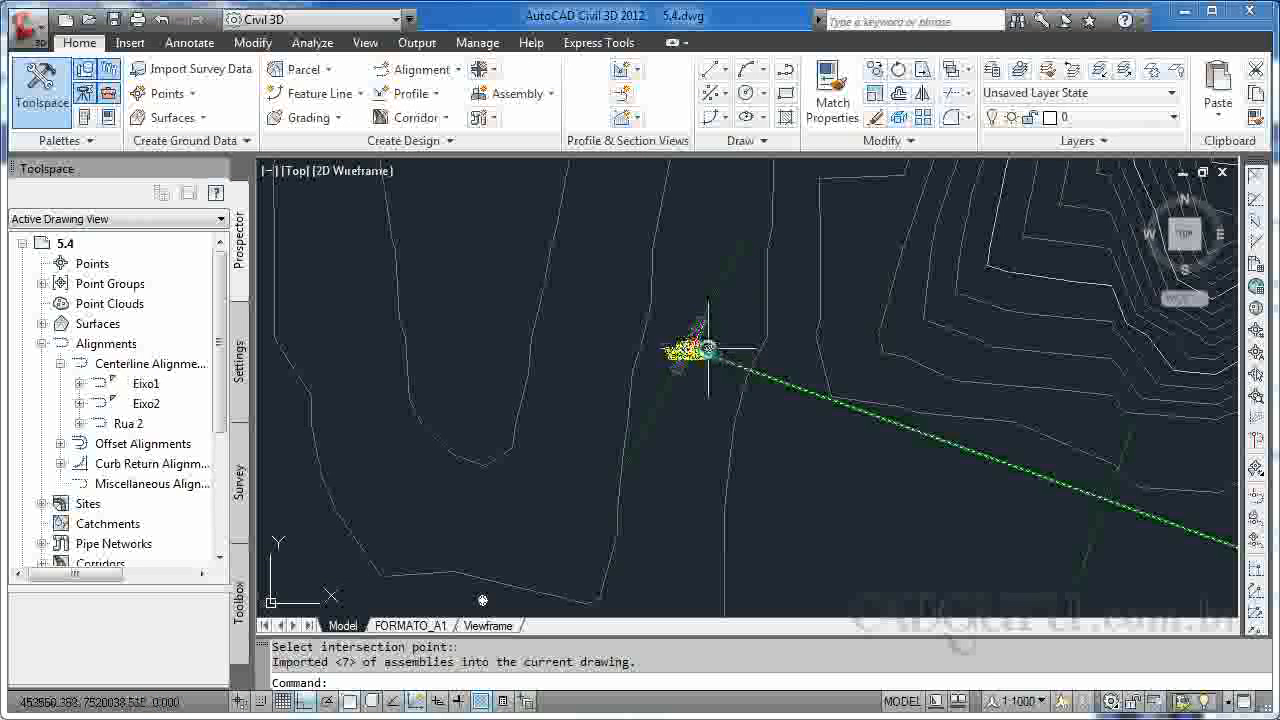
Try to move the Junção 1 intersection label upward from its position over the junction.
scroll(701, 347, up, 2)
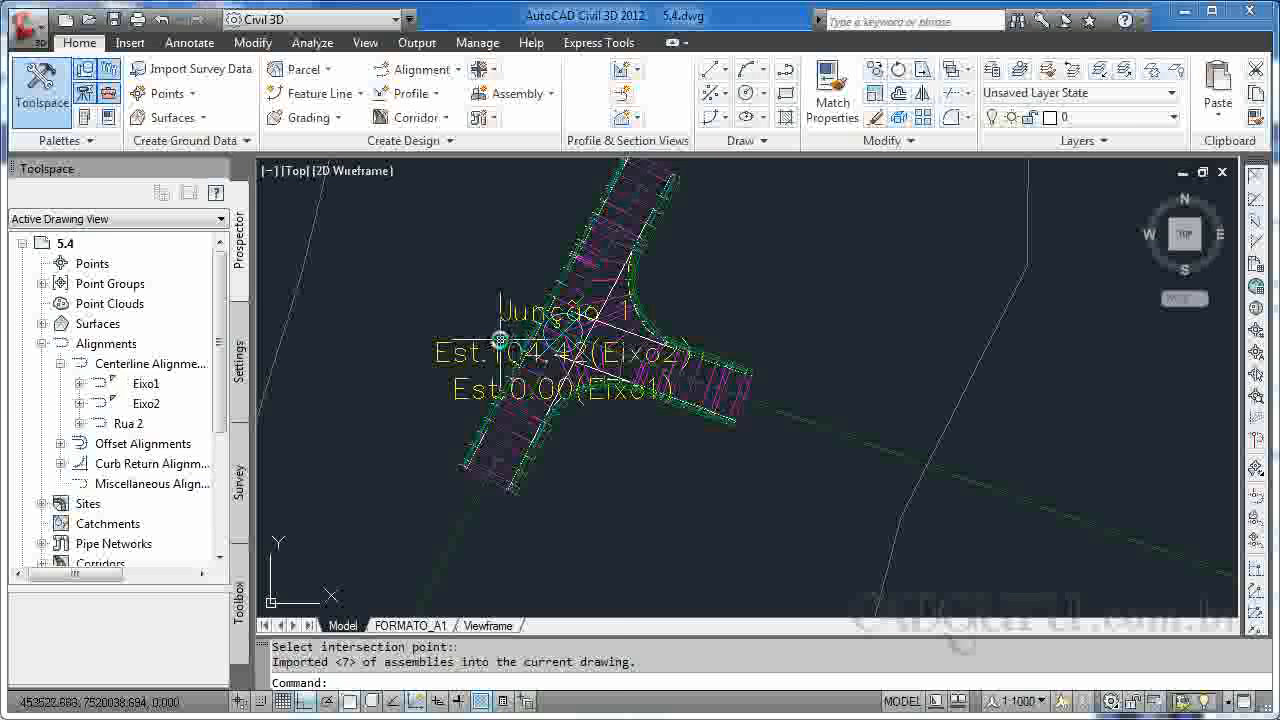
text(m)
key(Return)
click(464, 350)
key(Return)
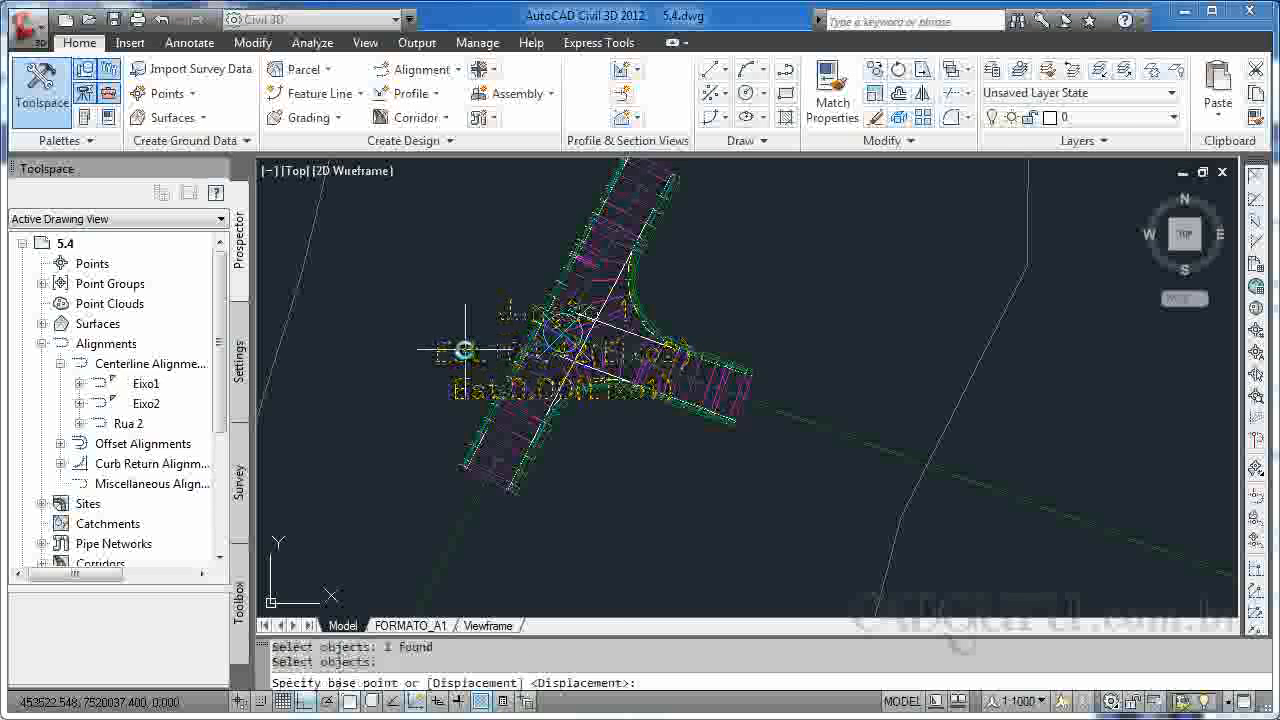
click(464, 350)
click(446, 312)
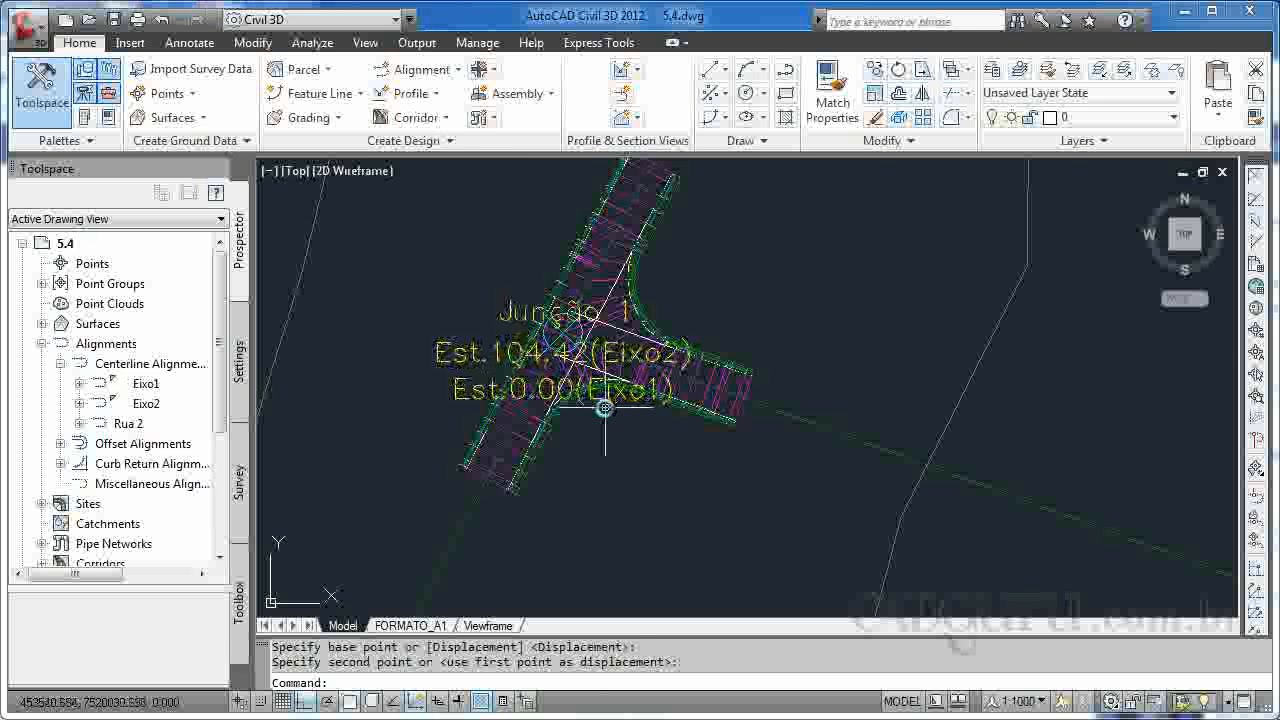
Try again to move the Junção 1 label clear of the corridor, with ortho and object snap turned off.
text(m)
key(Return)
click(464, 341)
click(450, 330)
key(Return)
click(434, 343)
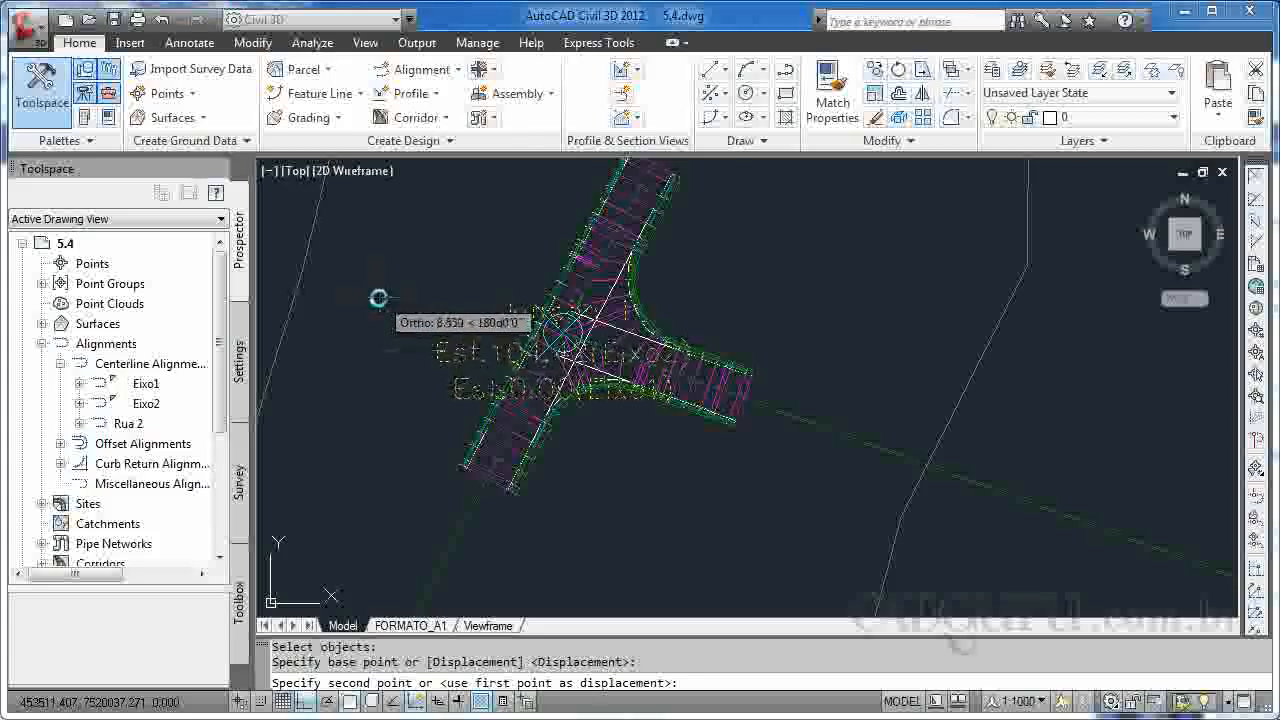
key(F8)
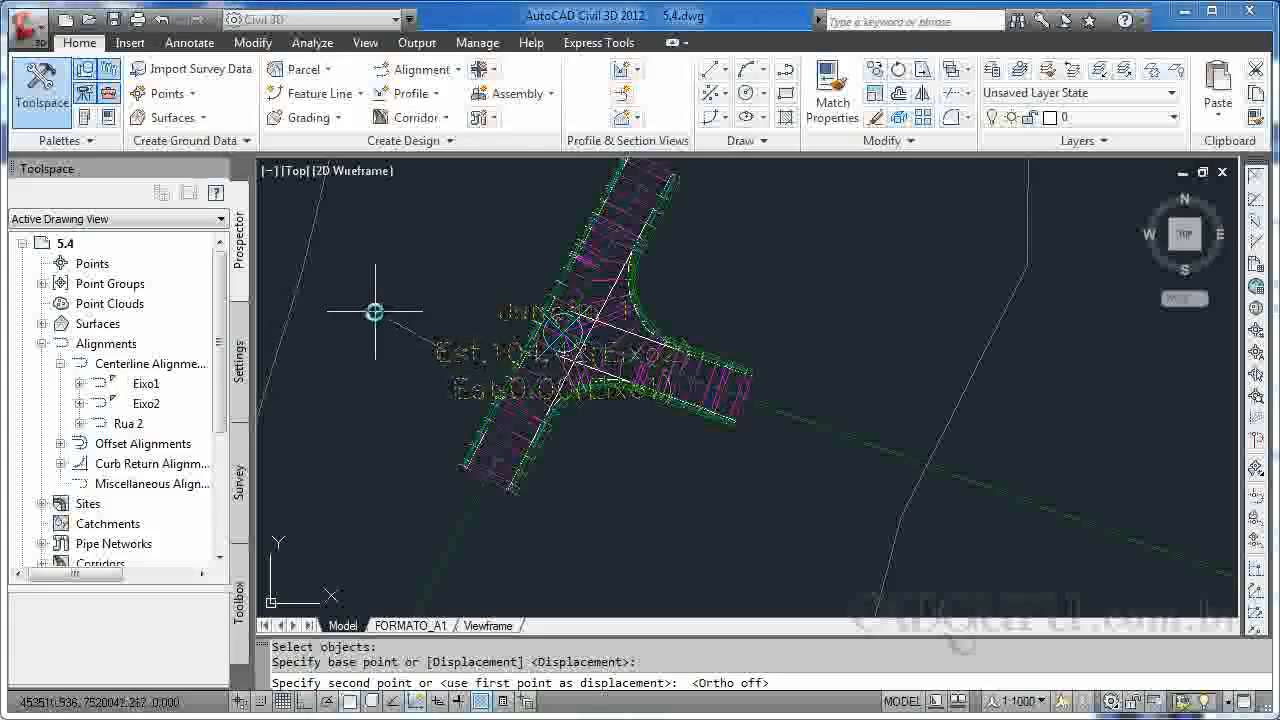
key(F3)
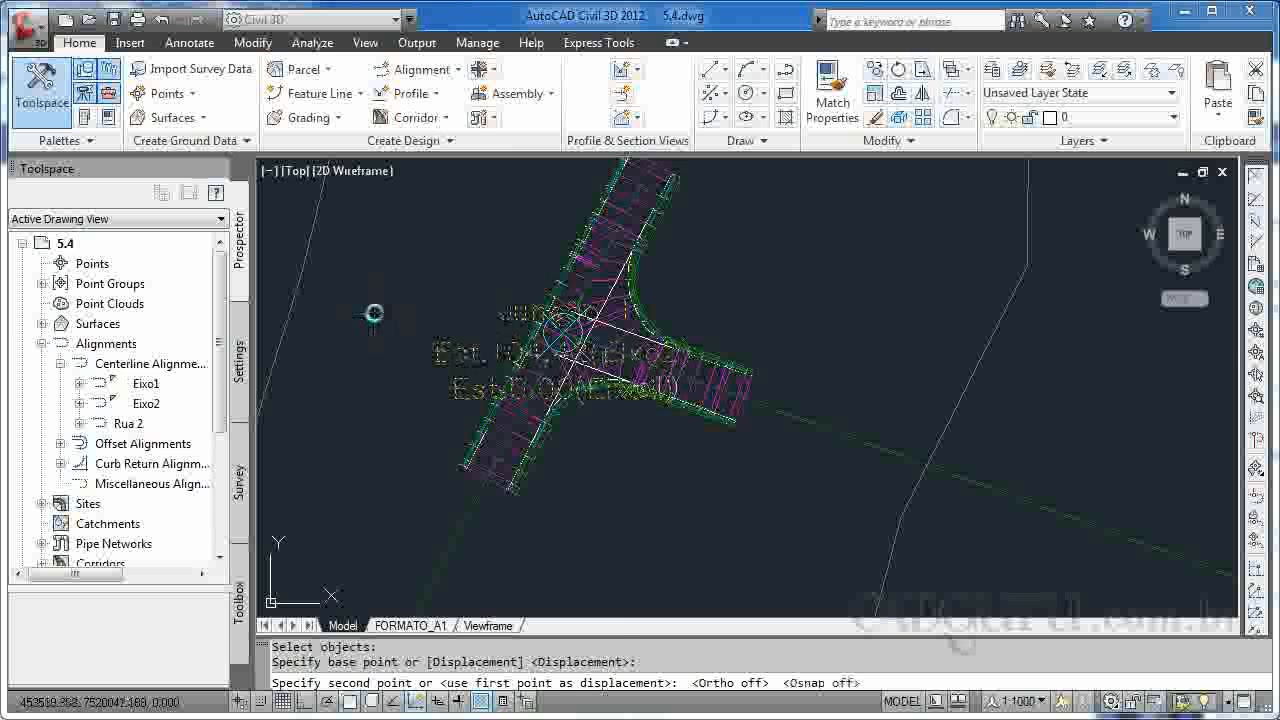
click(369, 307)
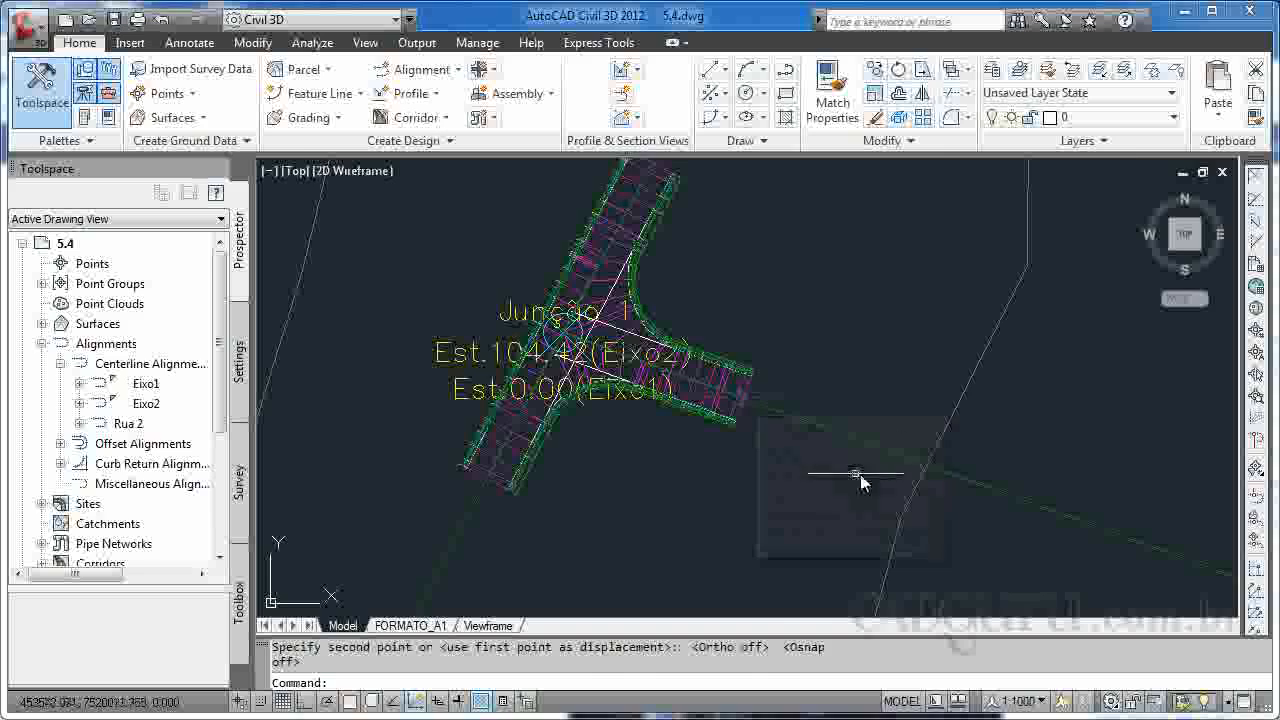
Examine the extents of the two alignments that cross southeast of Junção 1.
scroll(848, 490, down, 5)
scroll(834, 484, up, 5)
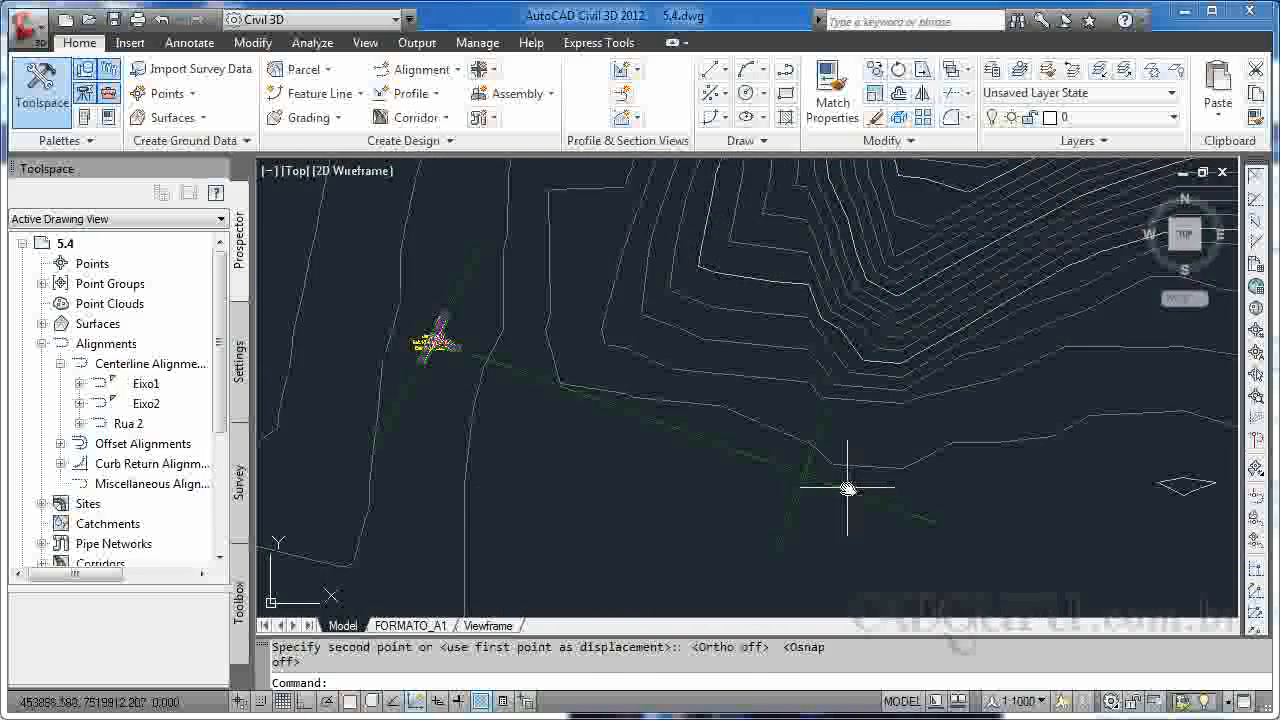
click(848, 490)
click(786, 540)
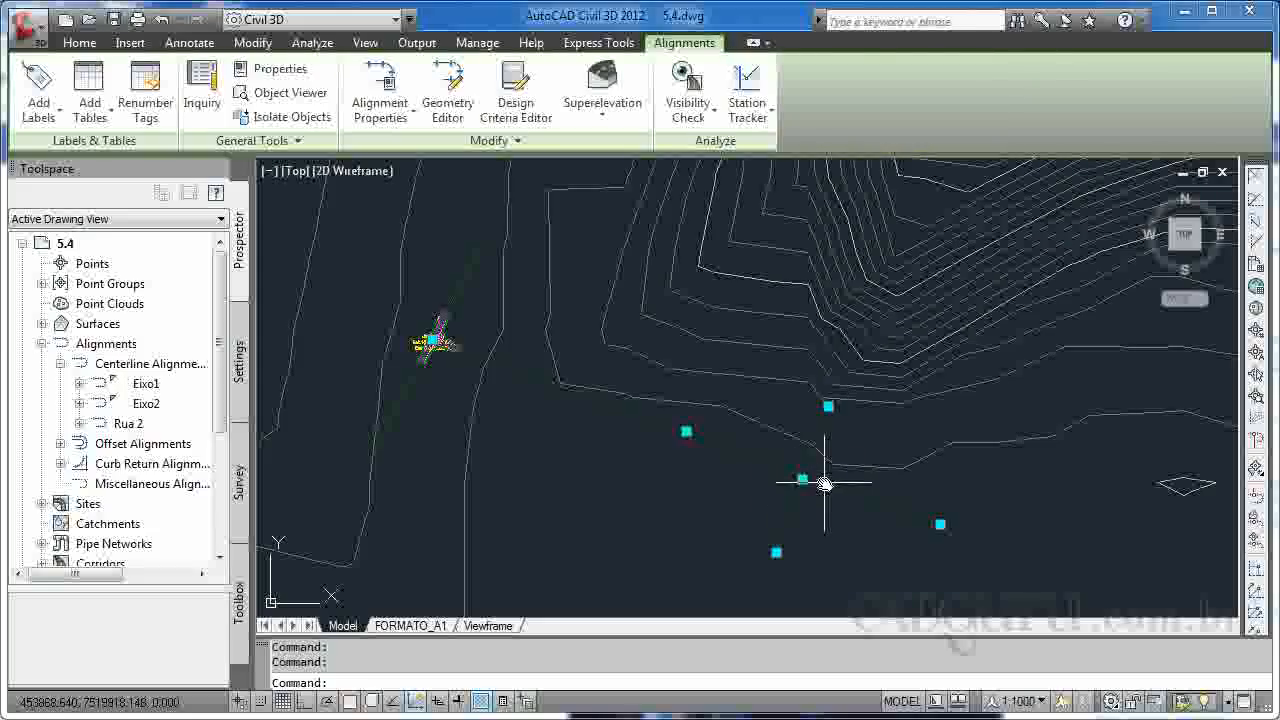
key(Escape)
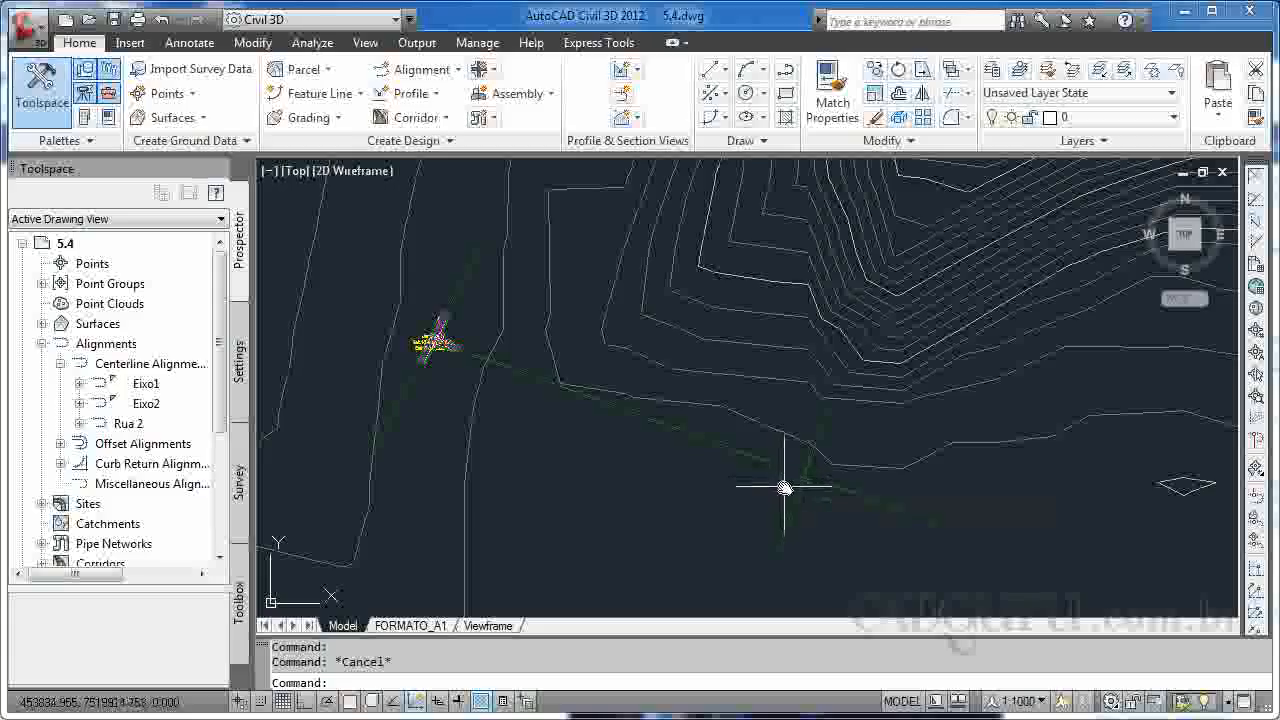
mouse_move(786, 488)
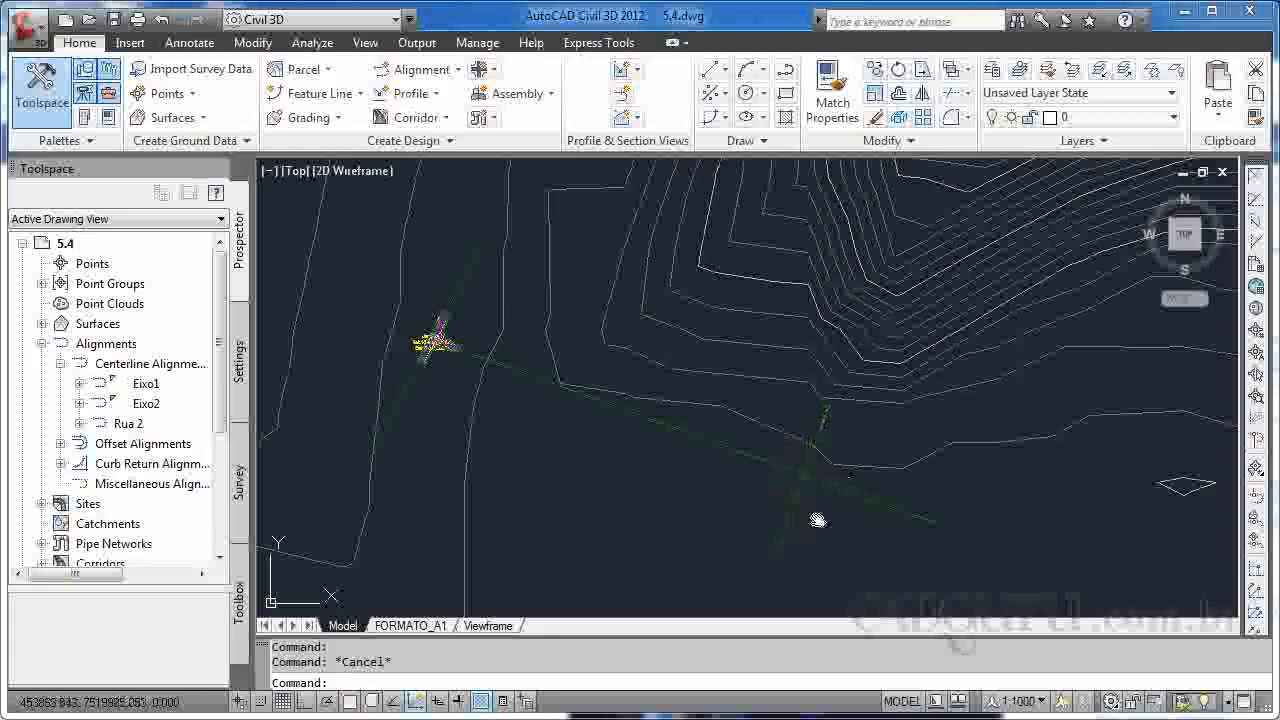
Draw a polyline from the south endpoint of the short crossing alignment to its intersection with the long alignment.
text(pl)
key(Return)
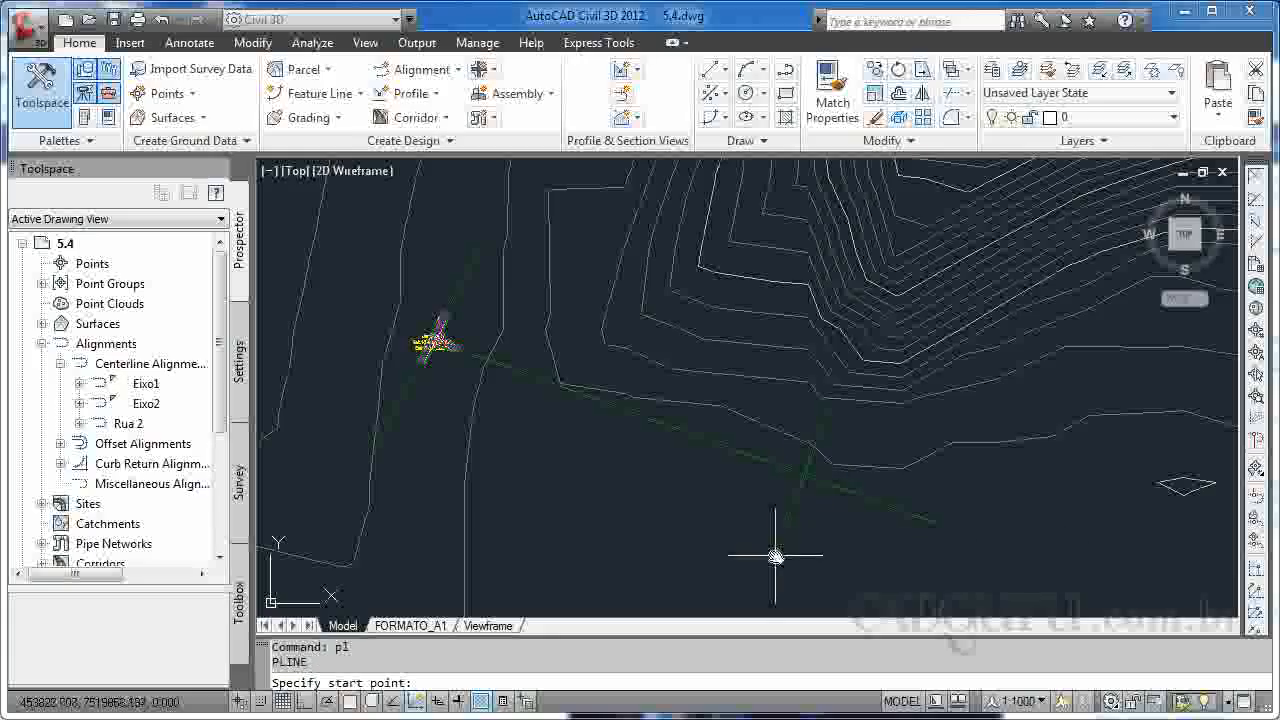
shift+right_click(777, 550)
click(814, 646)
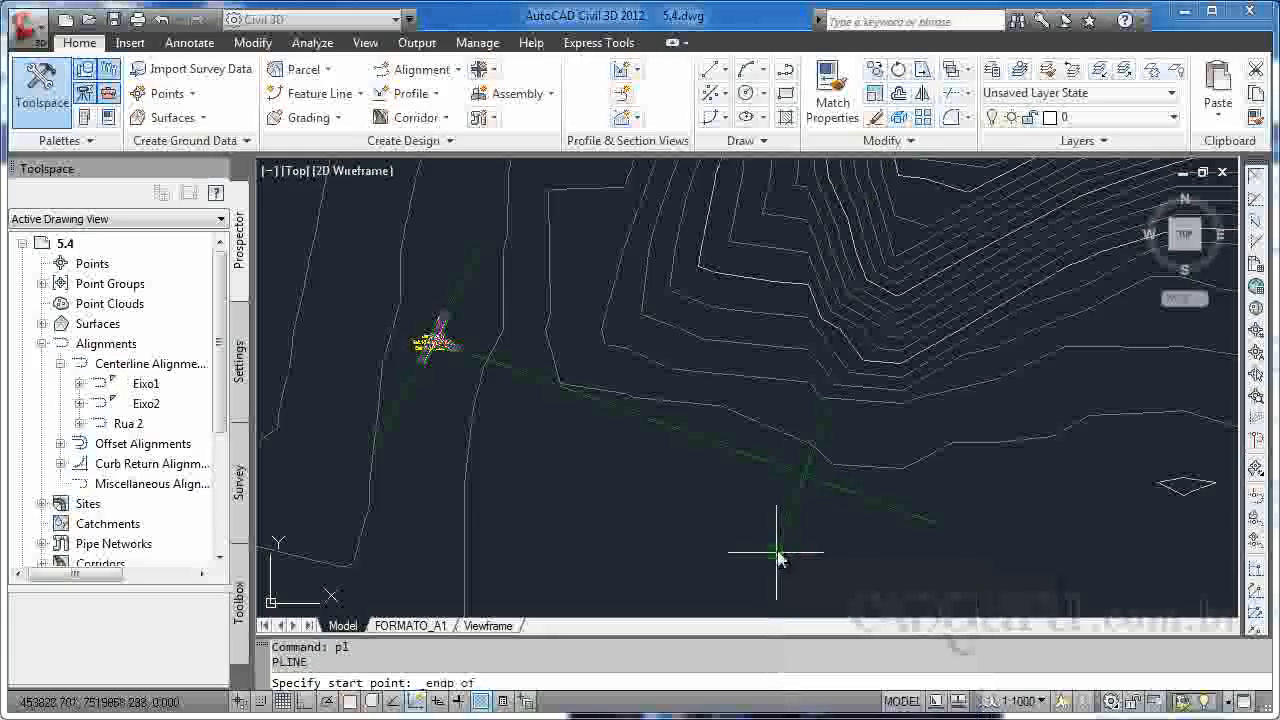
click(776, 550)
shift+right_click(824, 488)
click(861, 590)
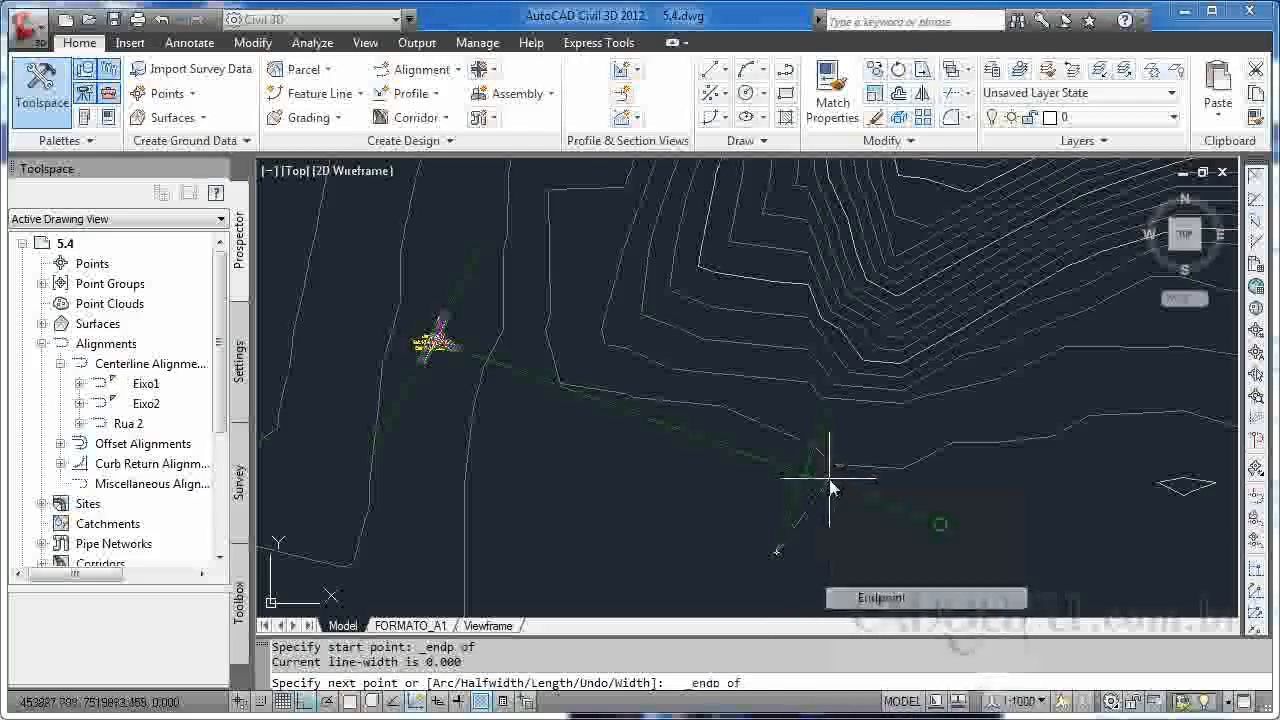
shift+right_click(803, 481)
click(860, 636)
shift+right_click(805, 483)
click(860, 636)
click(806, 484)
key(Escape)
key(Escape)
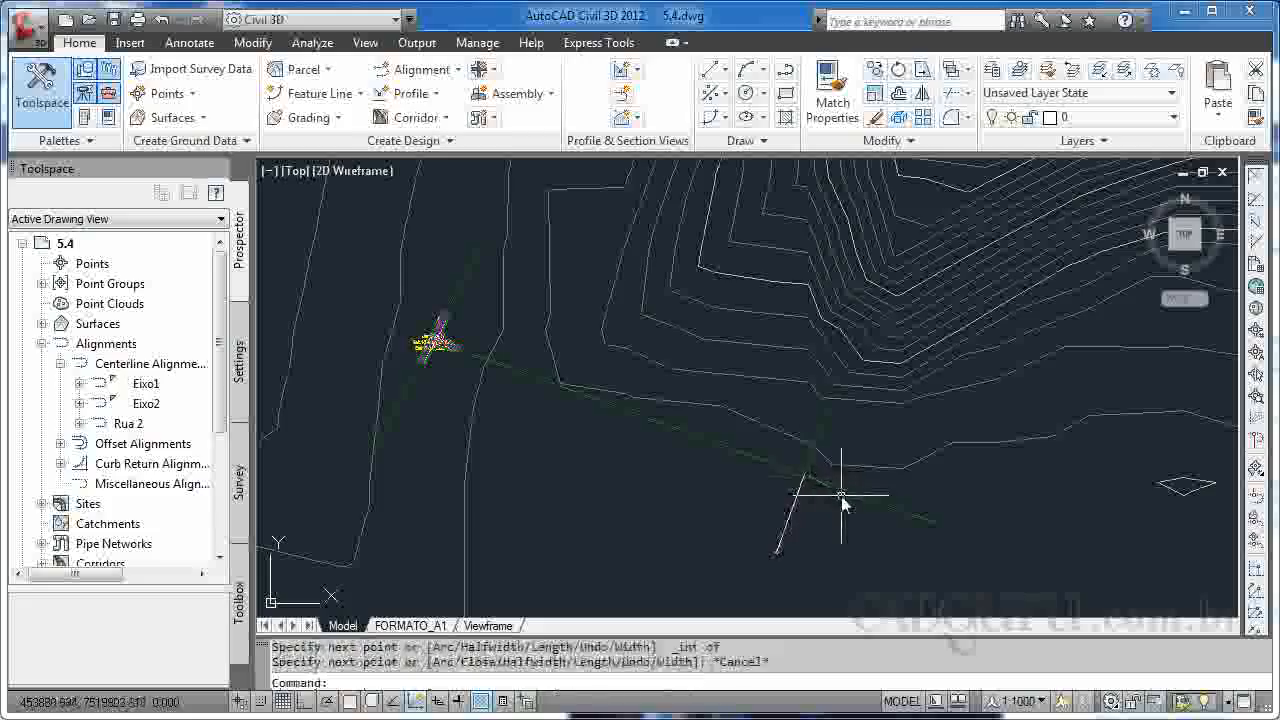
Draw a polyline from the crossing's intersection point to the north endpoint of the short alignment.
middle_drag(822, 458, 846, 400)
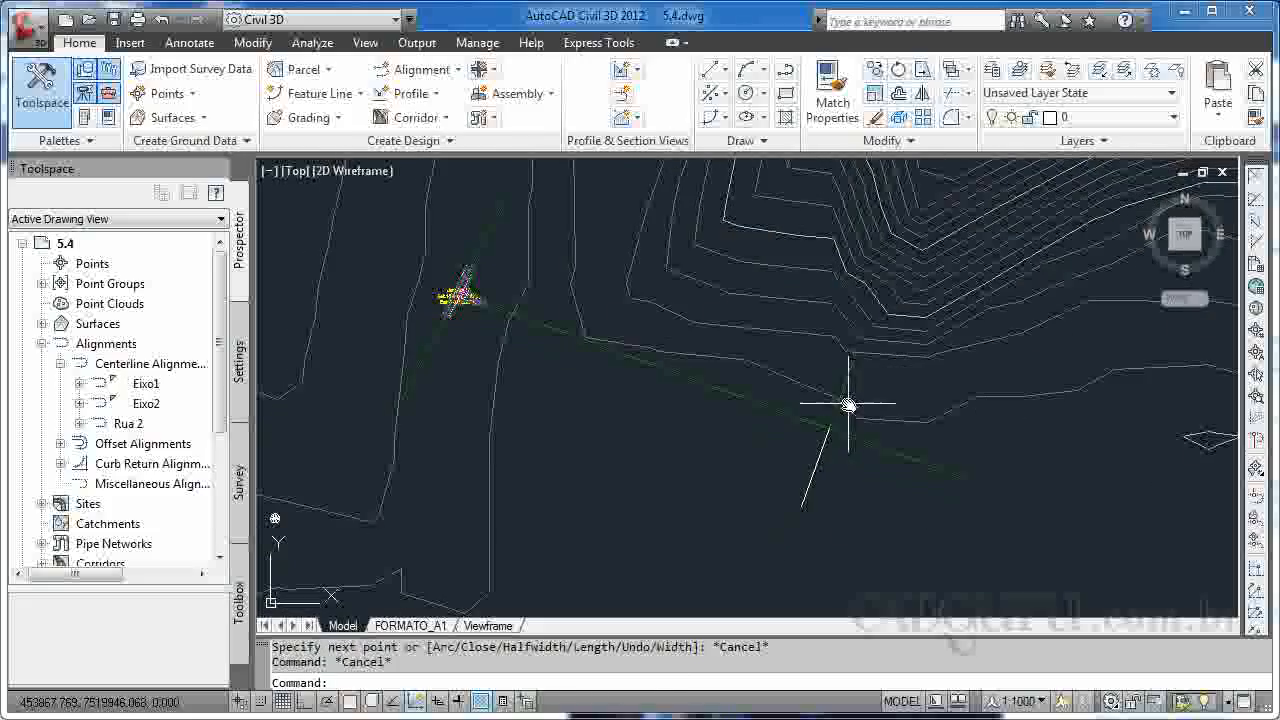
text(pl)
key(Return)
shift+right_click(824, 435)
click(870, 583)
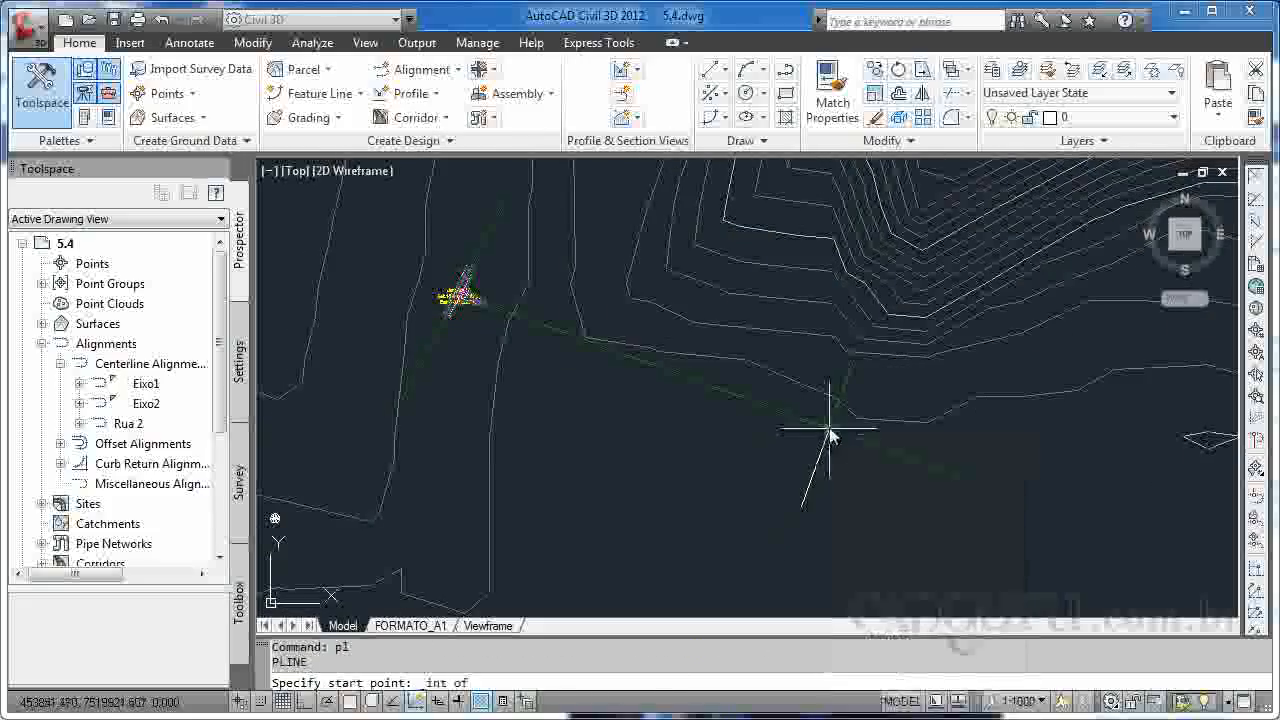
click(828, 432)
shift+right_click(855, 393)
click(912, 493)
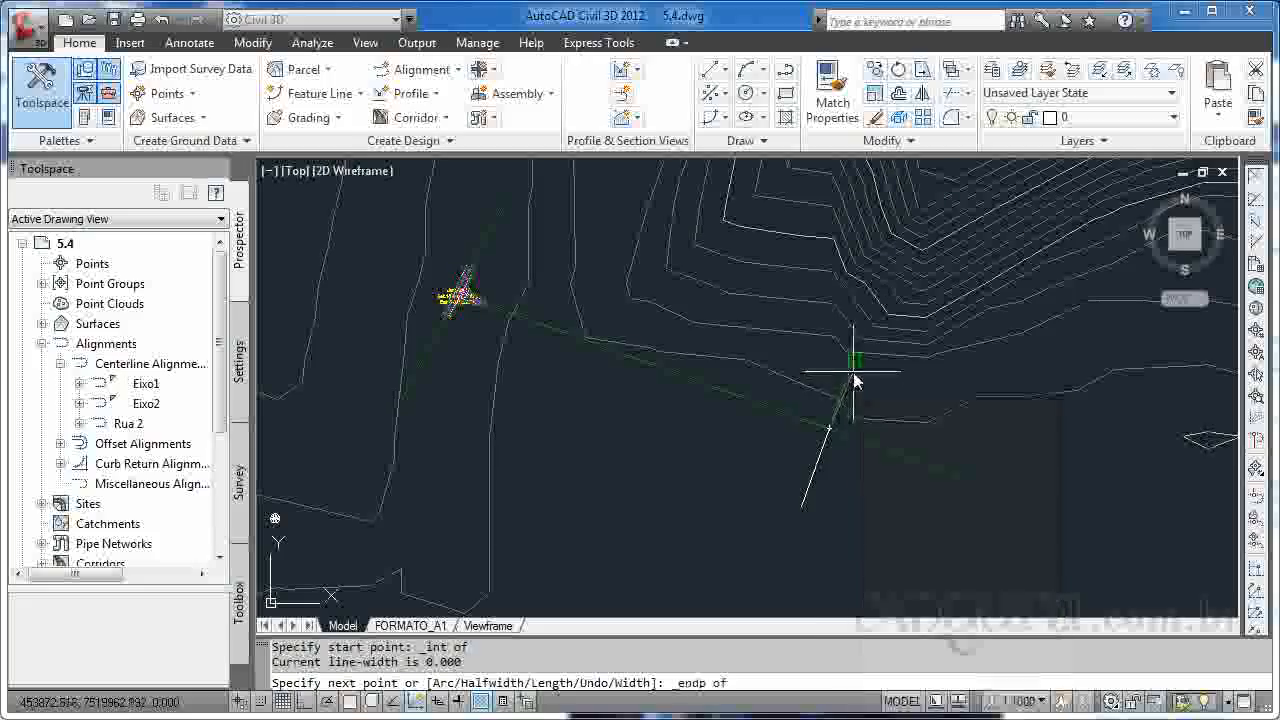
click(852, 364)
key(Escape)
Draw a polyline from the east endpoint of the long alignment to the crossing's intersection point.
text(pl)
key(Return)
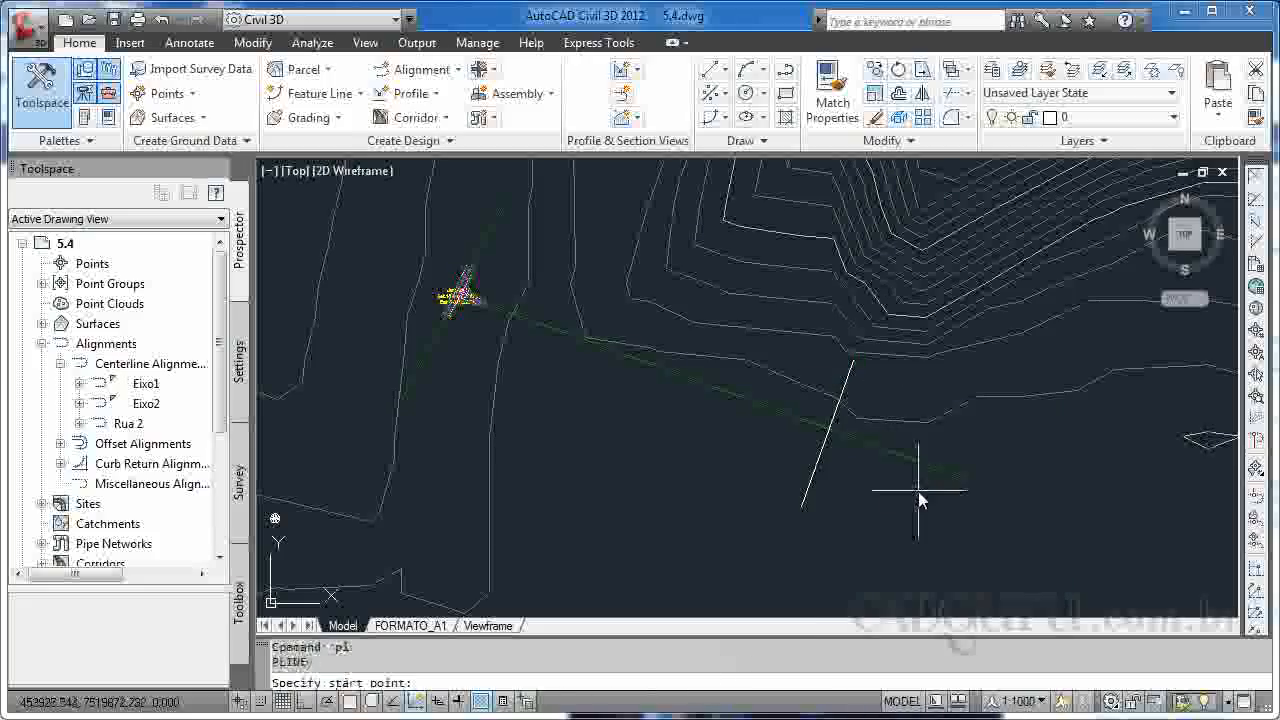
shift+right_click(918, 491)
key(e)
click(953, 469)
shift+right_click(828, 429)
key(i)
click(828, 429)
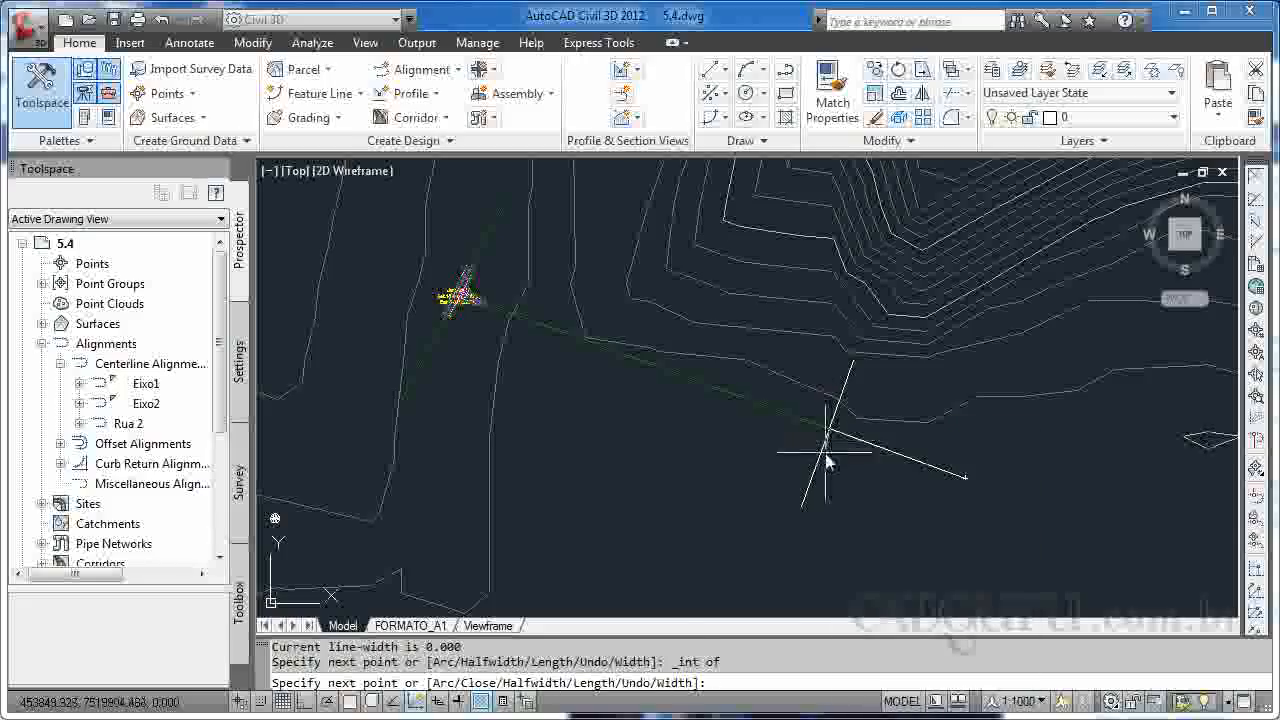
key(Escape)
text(pl)
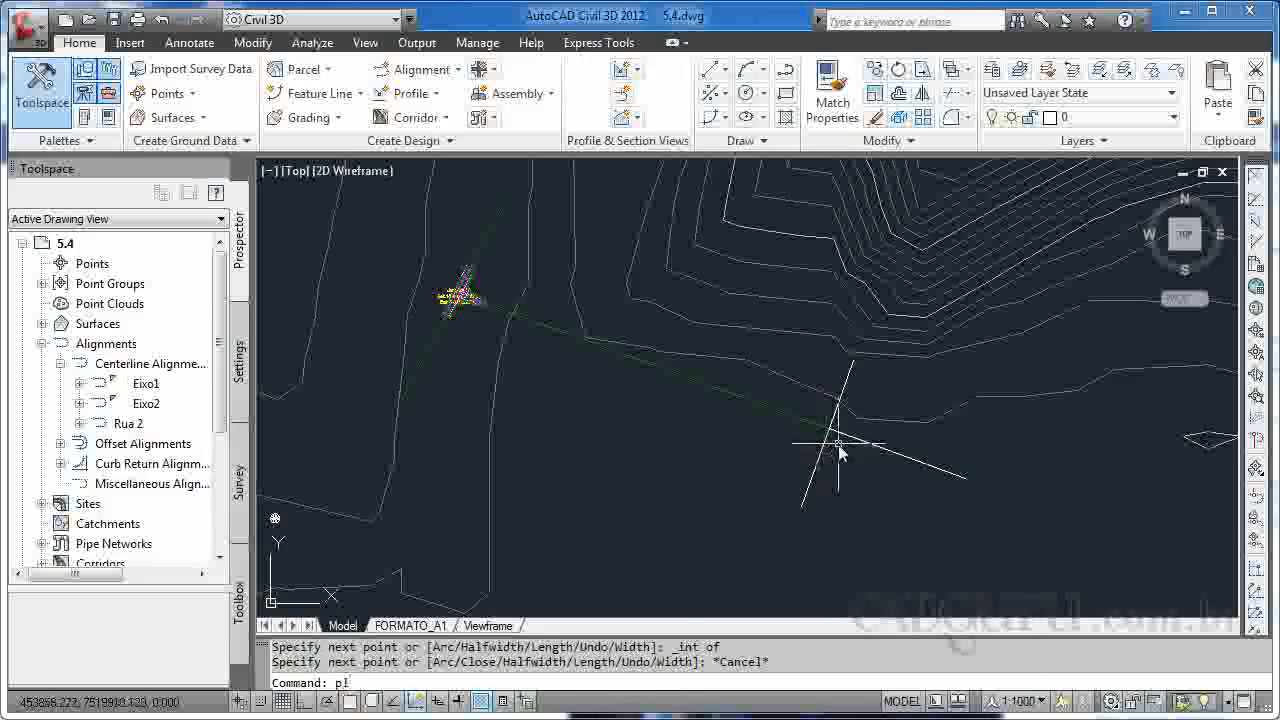
shift+right_click(834, 440)
key(i)
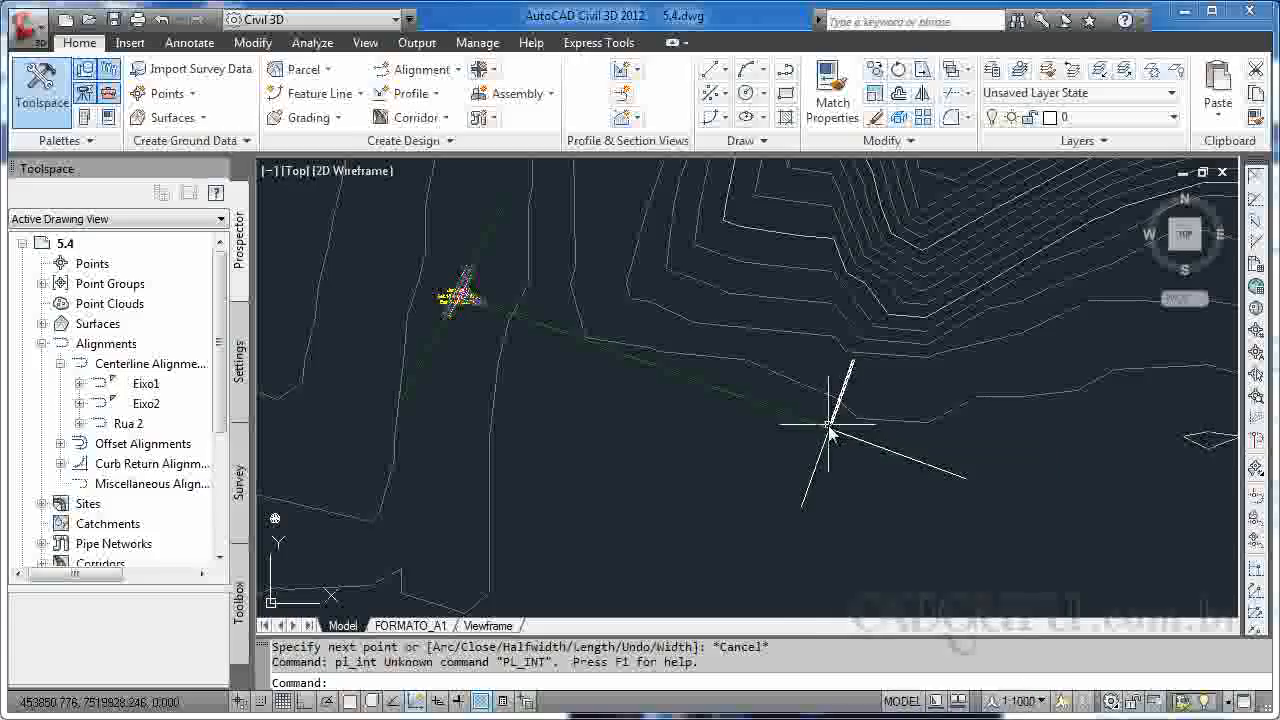
shift+right_click(829, 430)
key(Escape)
Draw a polyline from the crossing's intersection point to the long alignment's west endpoint at the centre of Junção 1.
text(pl)
key(Return)
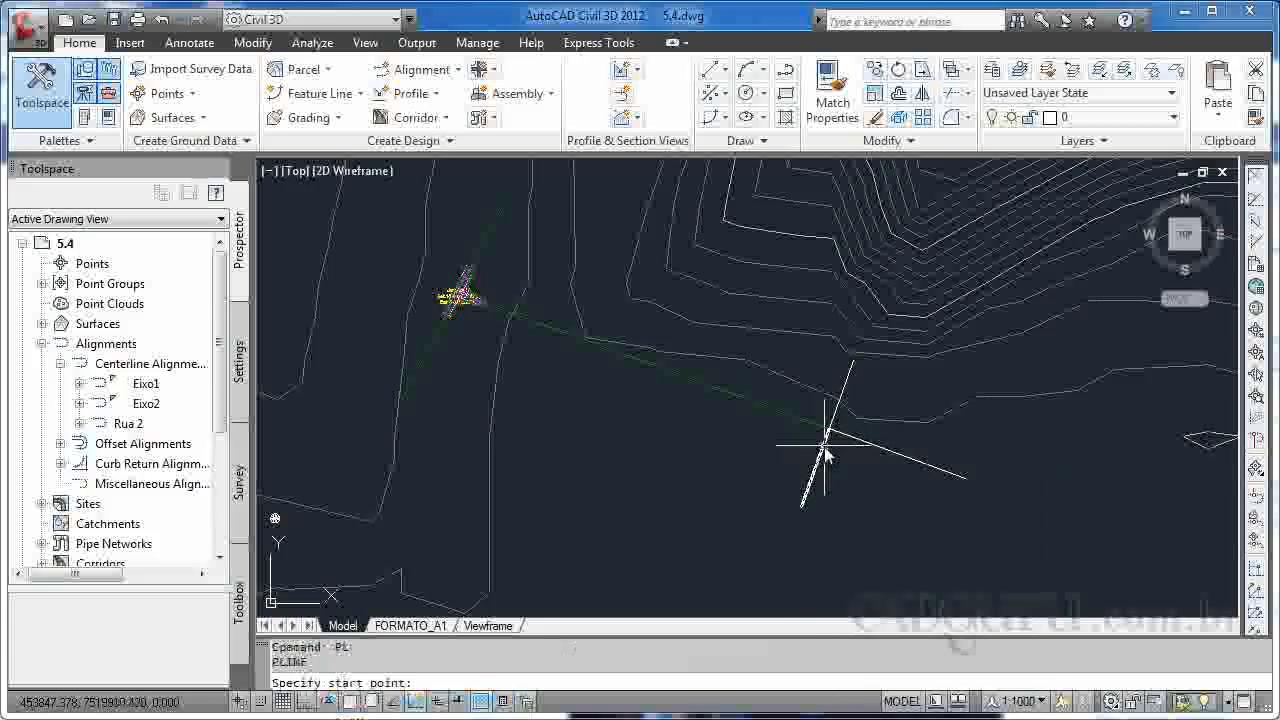
shift+right_click(825, 450)
click(860, 590)
click(828, 432)
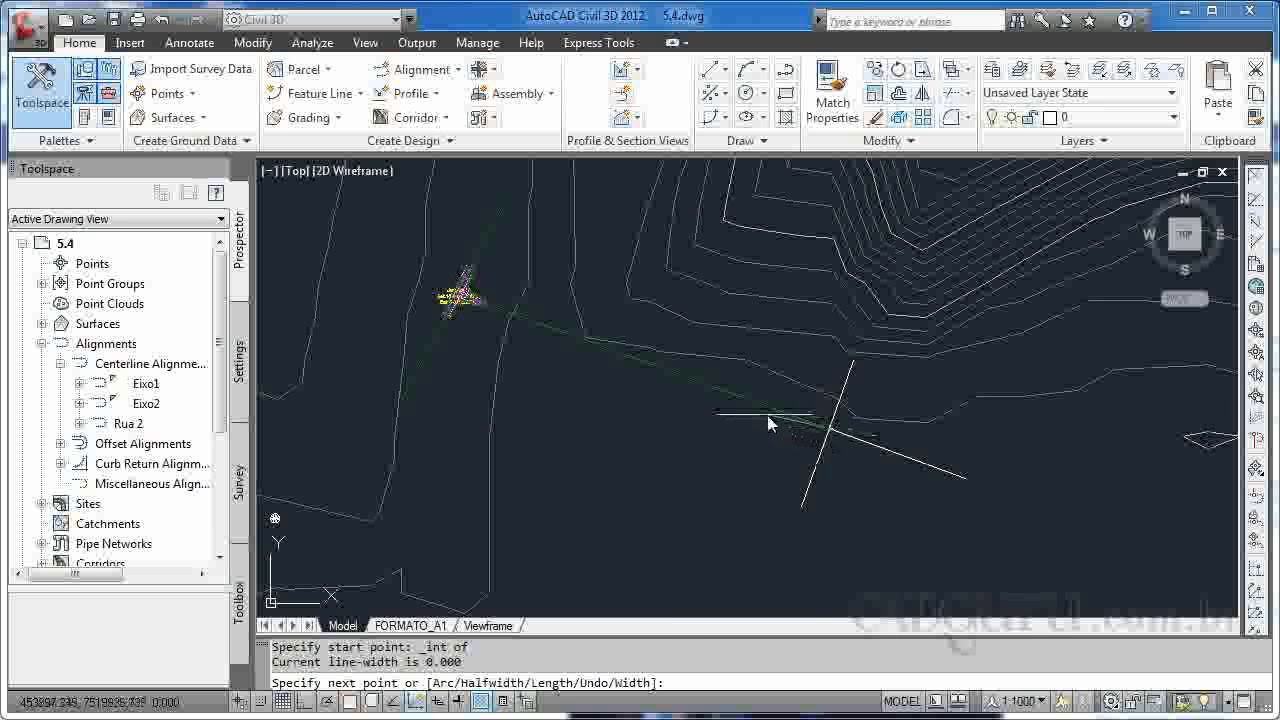
shift+right_click(471, 306)
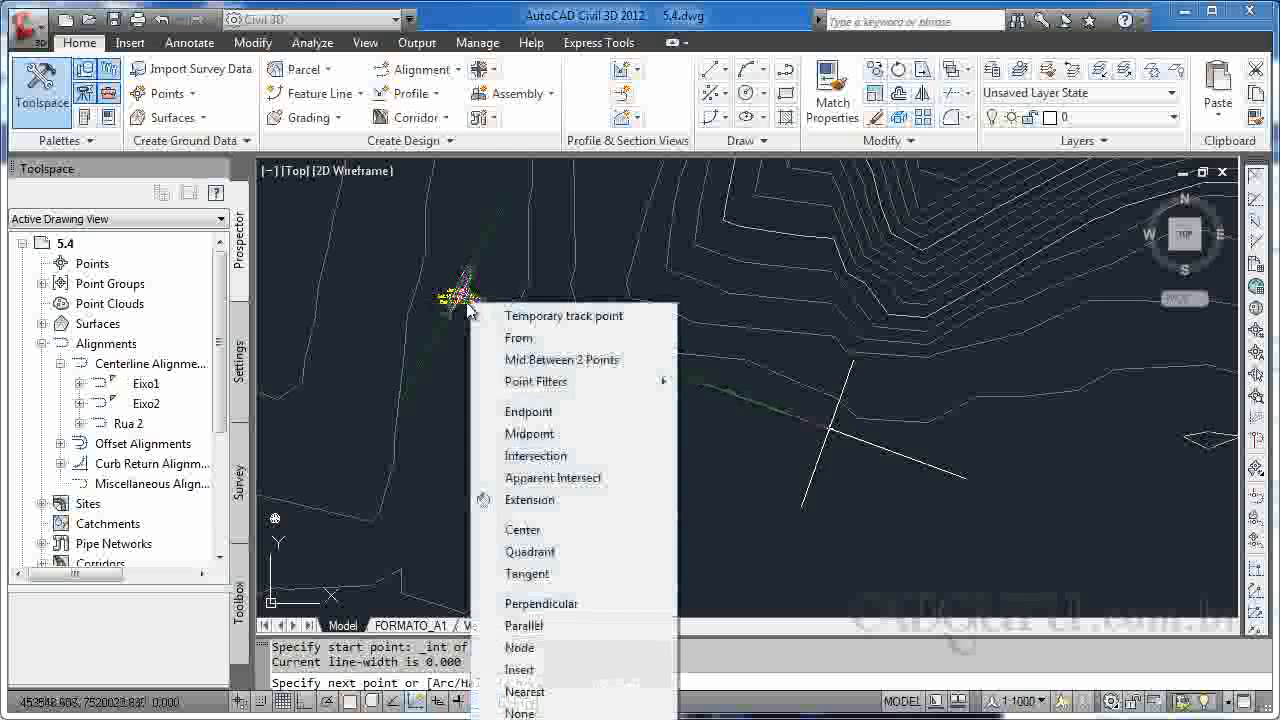
click(528, 411)
scroll(430, 280, up, 6)
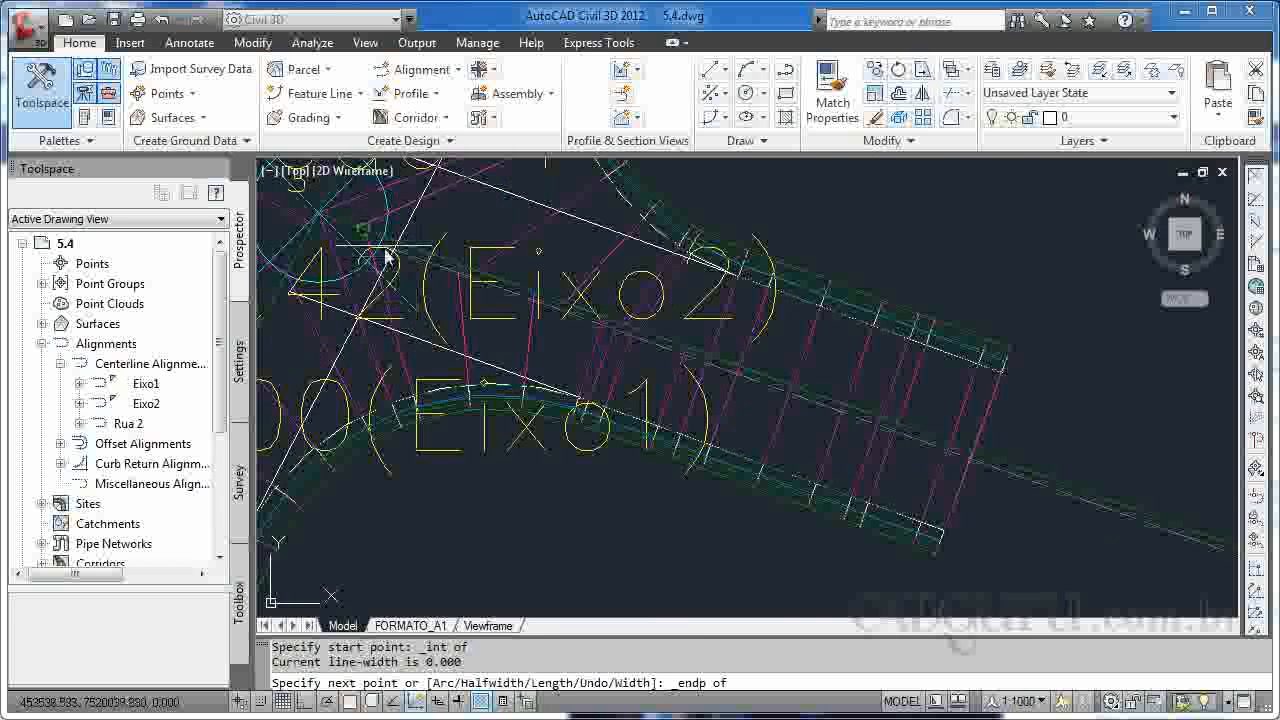
click(328, 220)
key(Escape)
scroll(912, 417, down, 6)
scroll(1010, 448, down, 8)
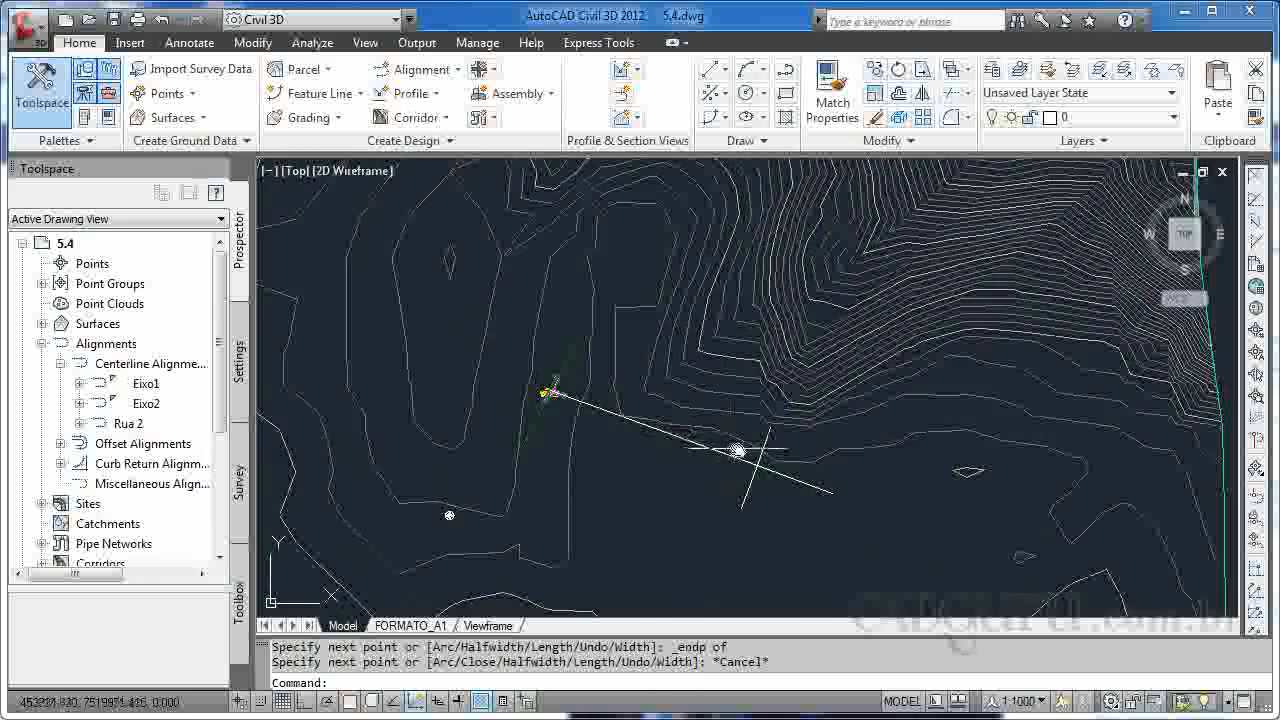
scroll(760, 450, up, 4)
scroll(786, 488, down, 3)
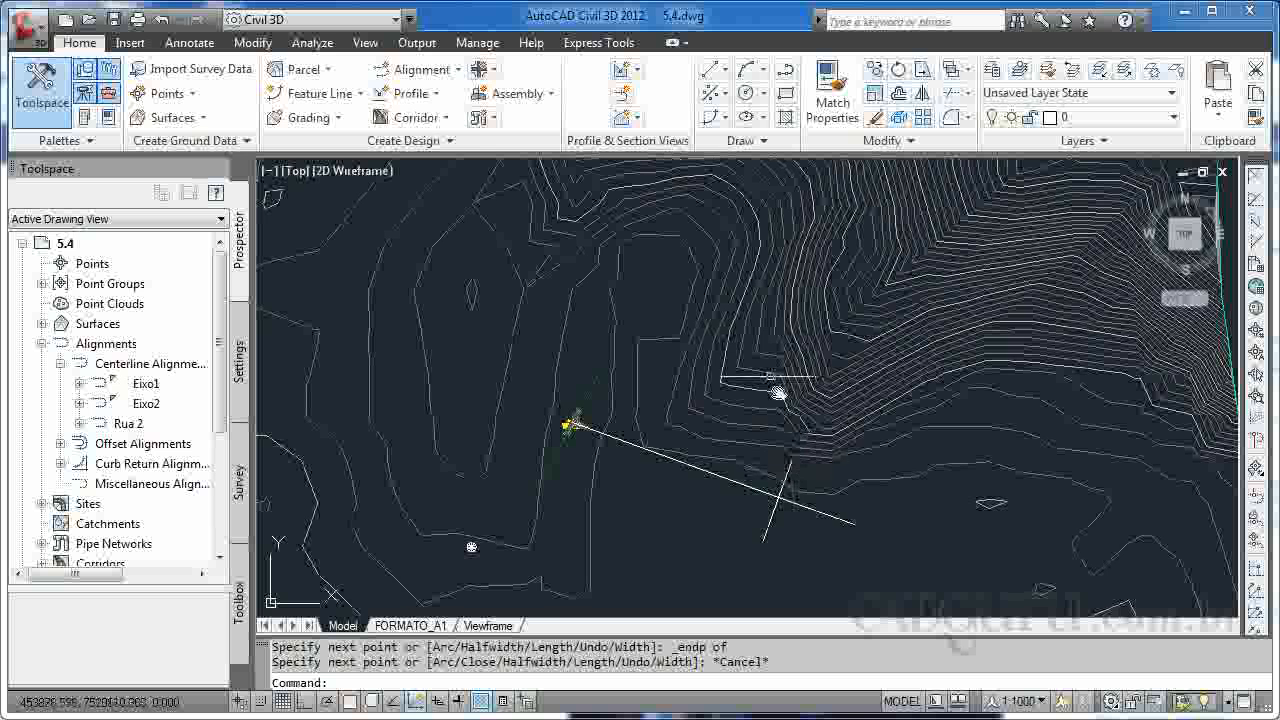
Create a centerline alignment named T1 from the long western polyline, reversing its direction.
key(Escape)
click(418, 69)
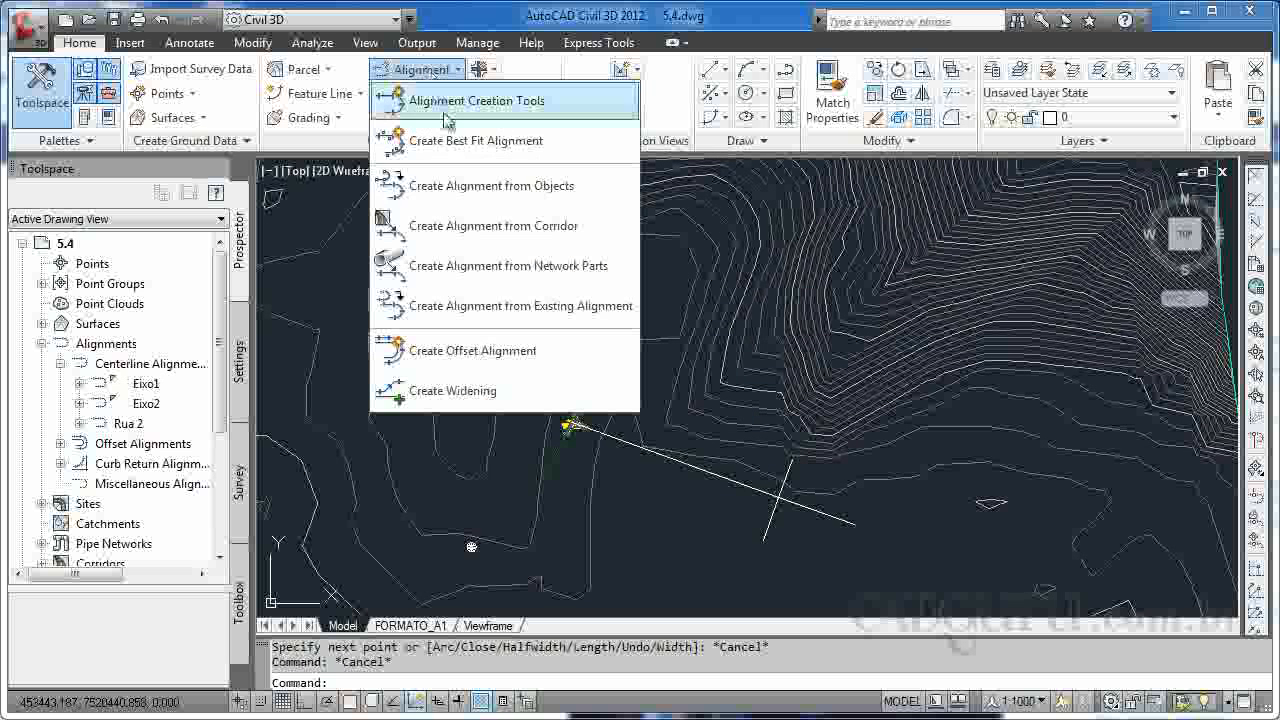
click(477, 186)
click(762, 497)
key(Return)
text(reverse)
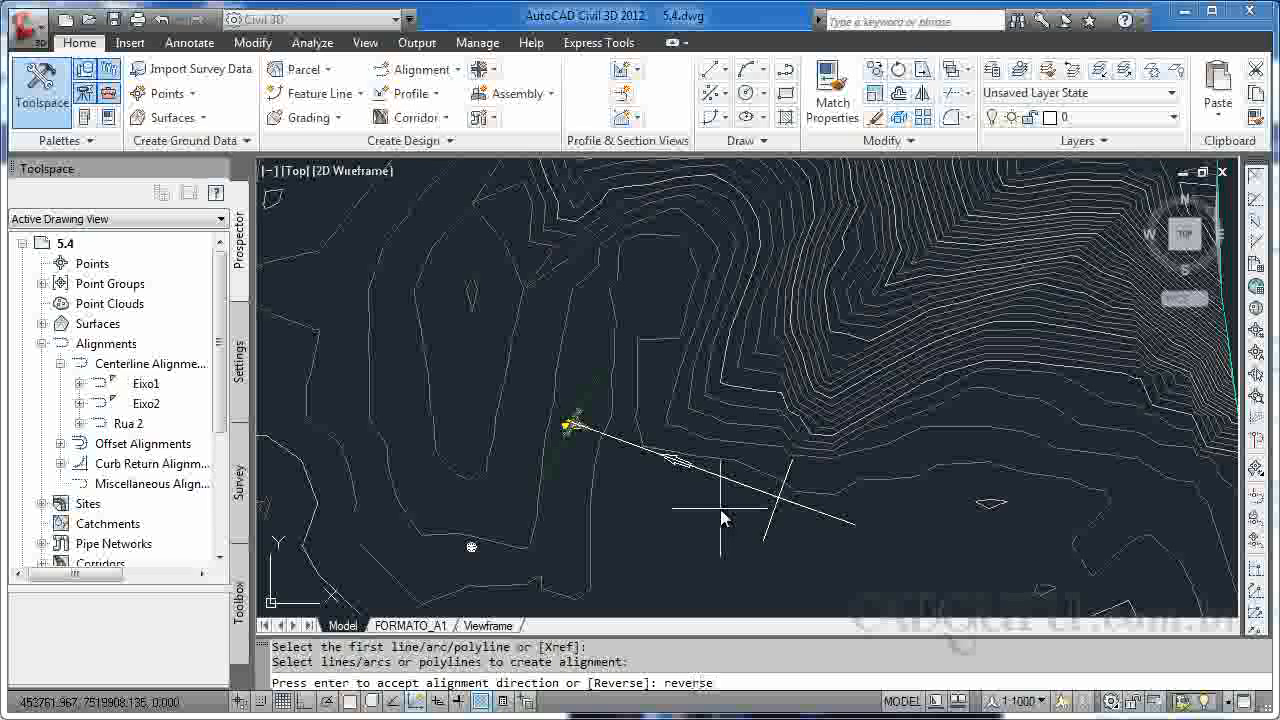
key(Return)
key(Return)
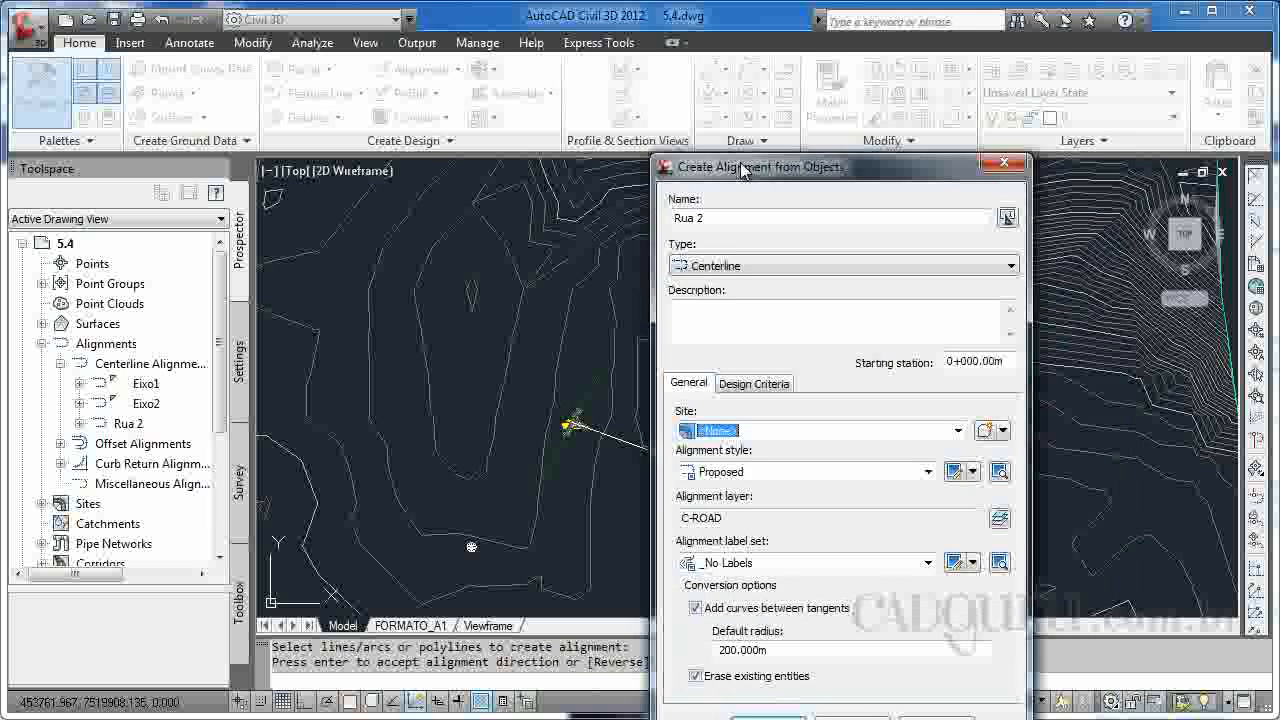
text(T1)
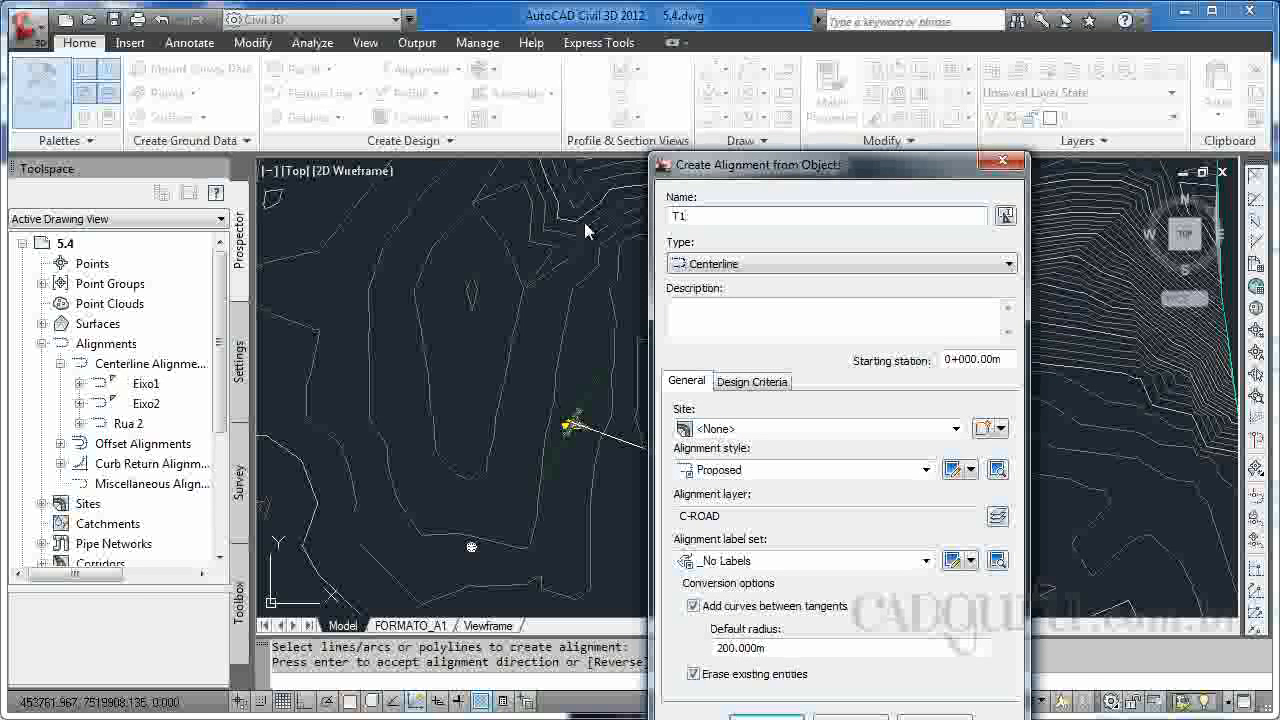
key(Return)
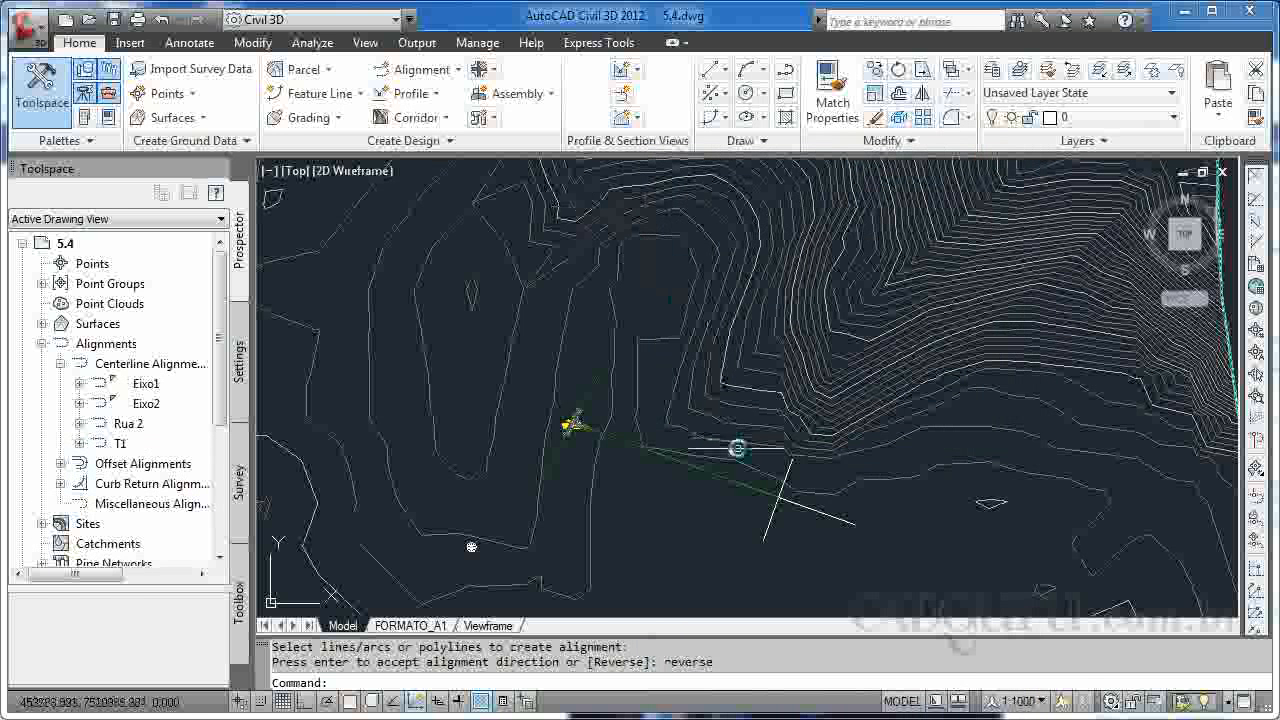
Create a centerline alignment named T2 from the northern branch polyline, keeping its default direction.
right_click(825, 478)
click(860, 487)
click(789, 475)
key(Return)
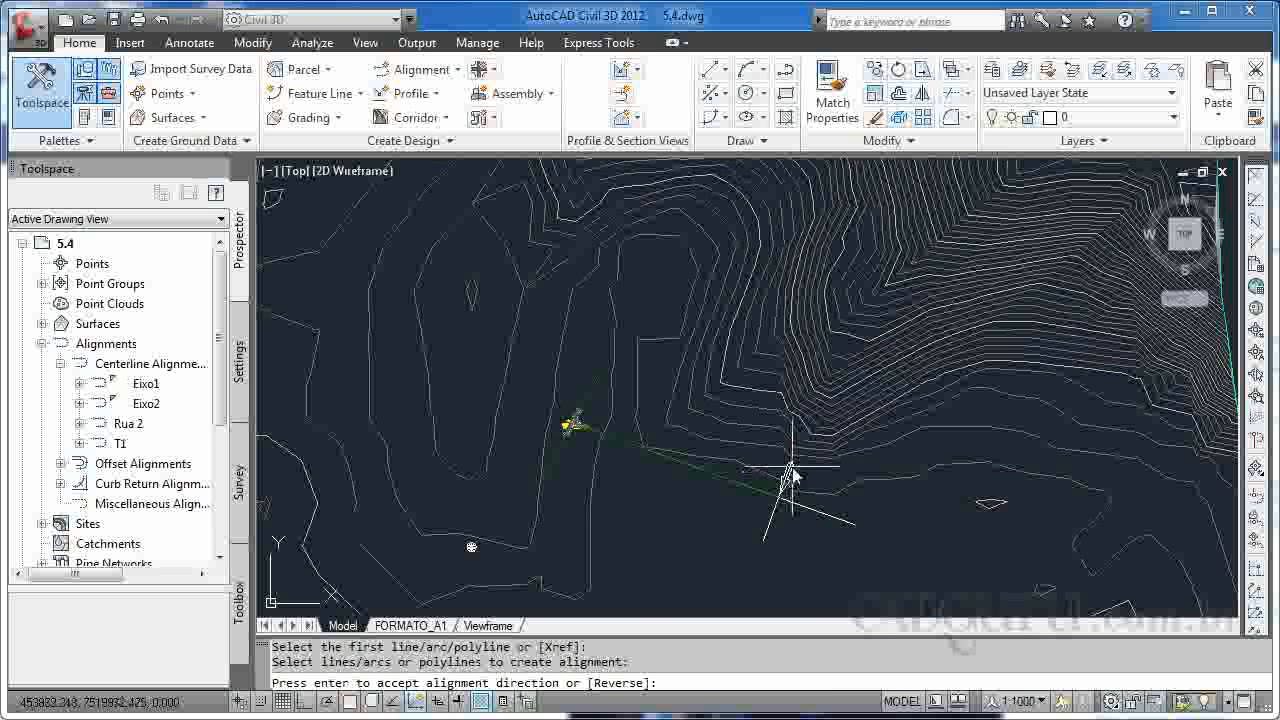
key(Return)
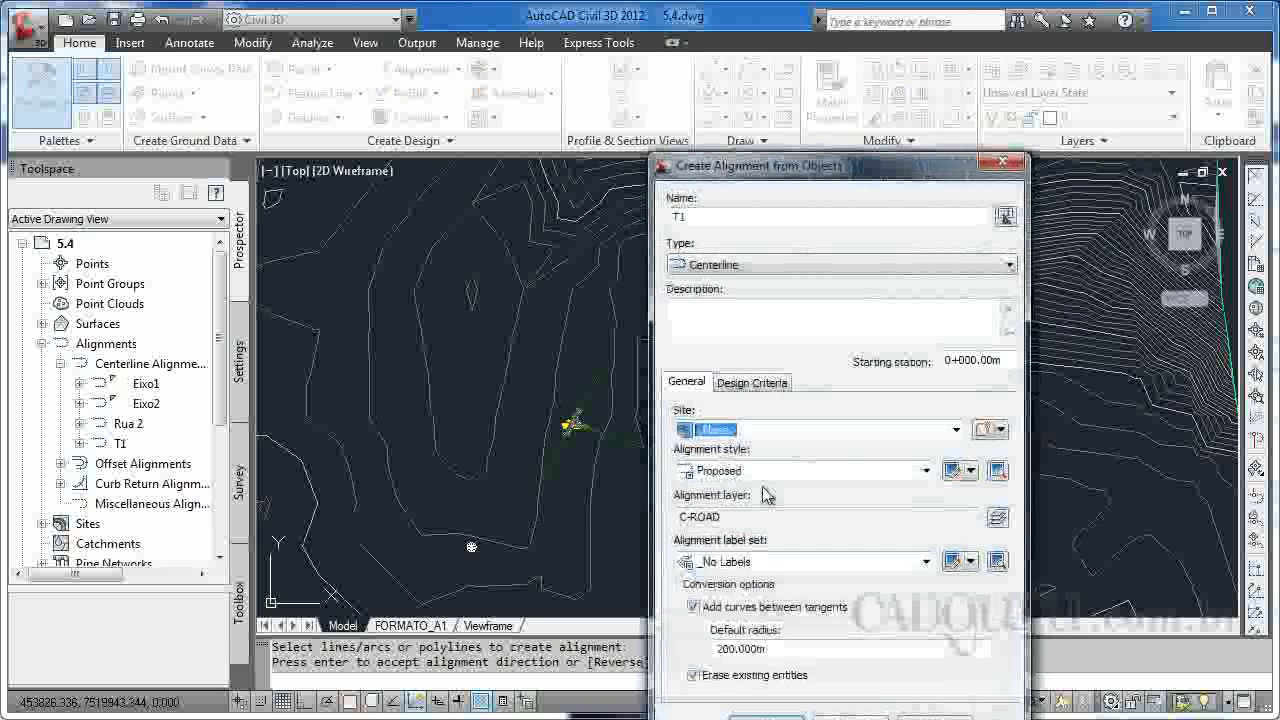
click(685, 220)
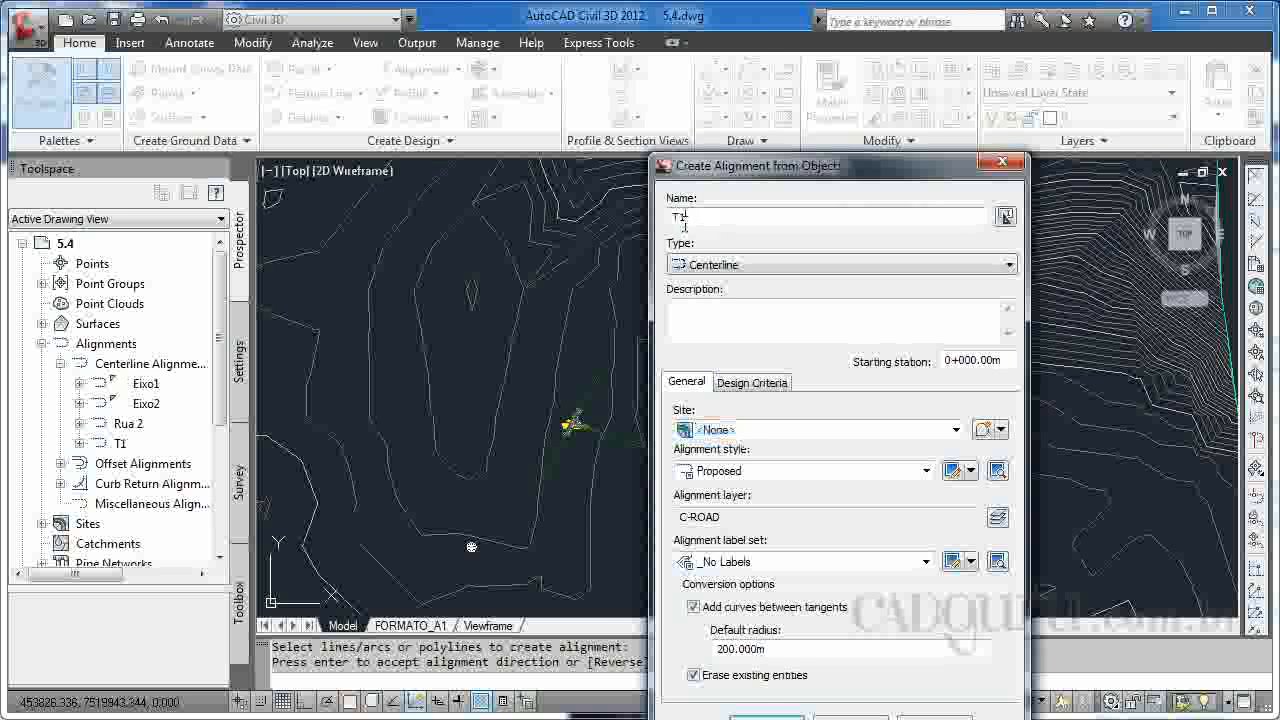
key(Return)
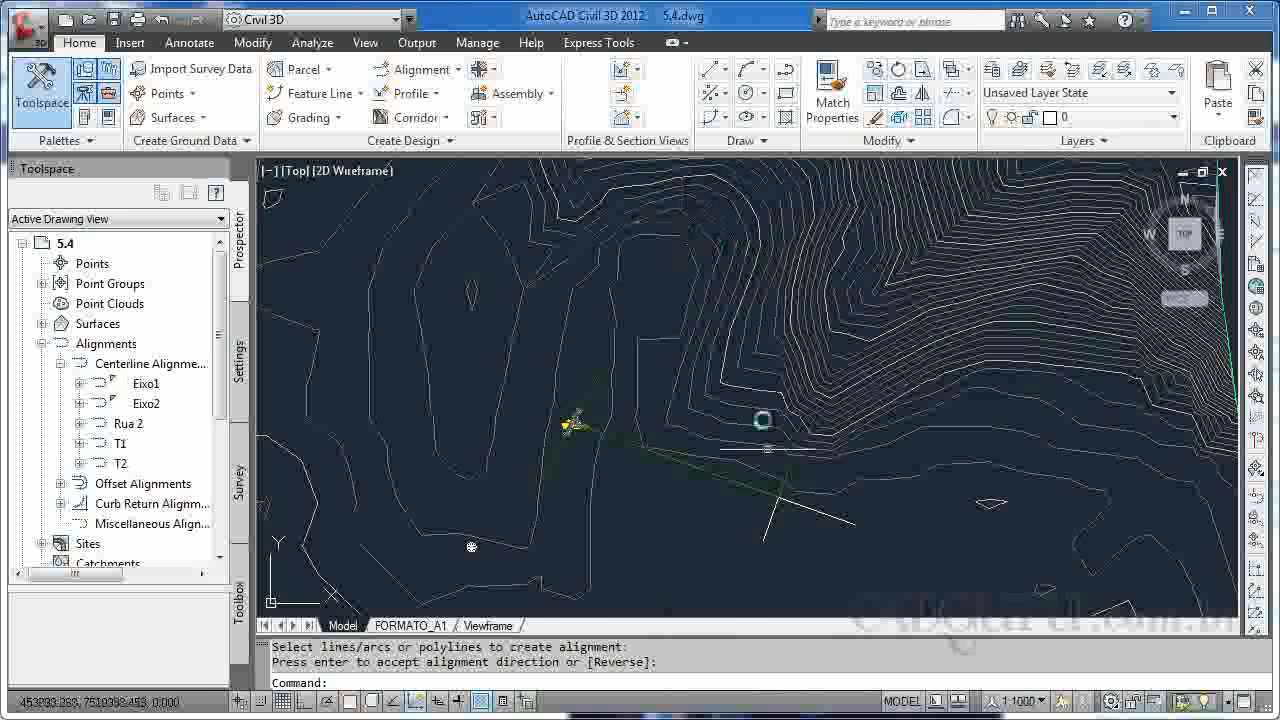
Create a centerline alignment named T3 from the eastern branch polyline, keeping its default direction.
right_click(845, 524)
click(880, 535)
click(823, 523)
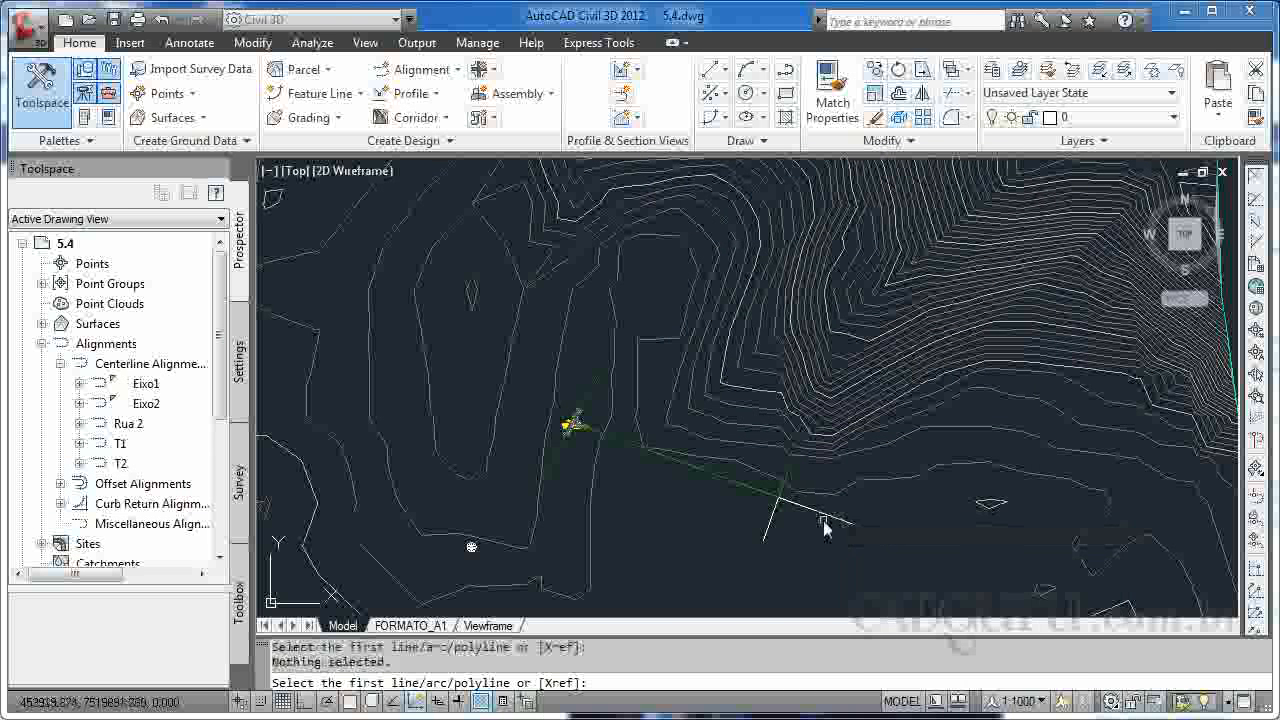
click(825, 520)
key(Return)
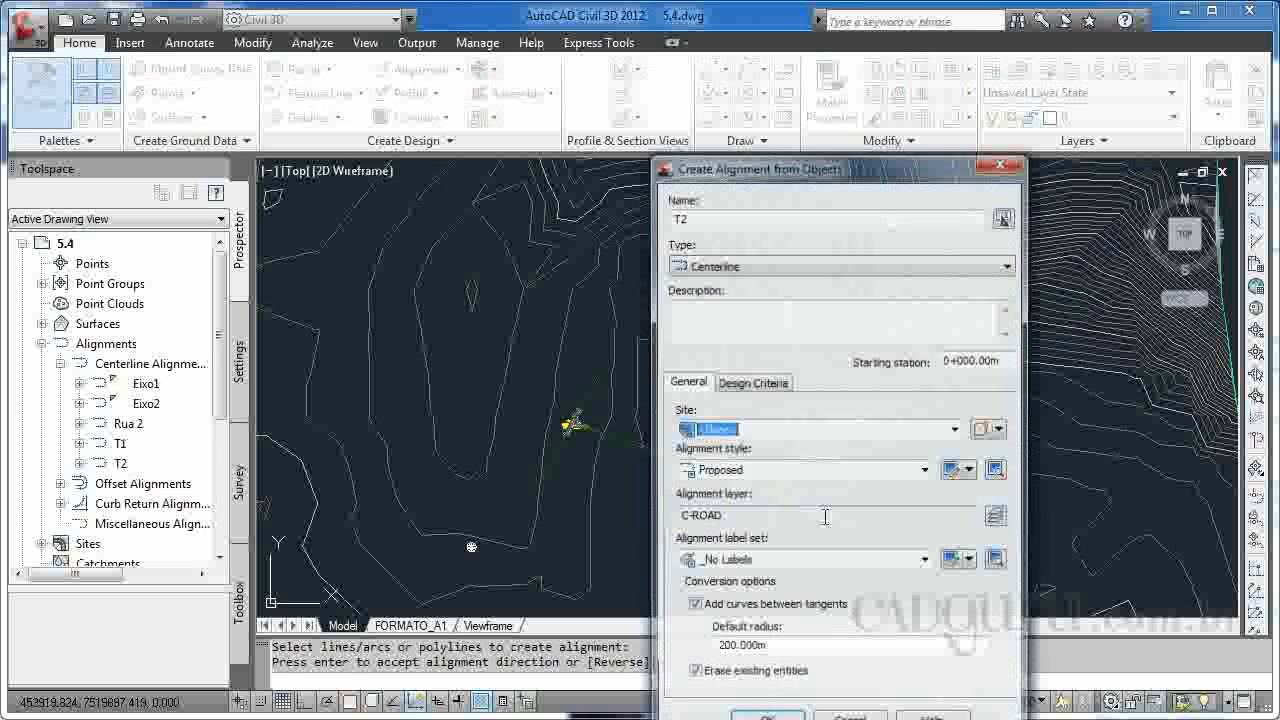
key(BackSpace)
text(3)
key(Return)
Create a centerline alignment named T4 from the southern branch polyline, keeping its default direction.
right_click(790, 478)
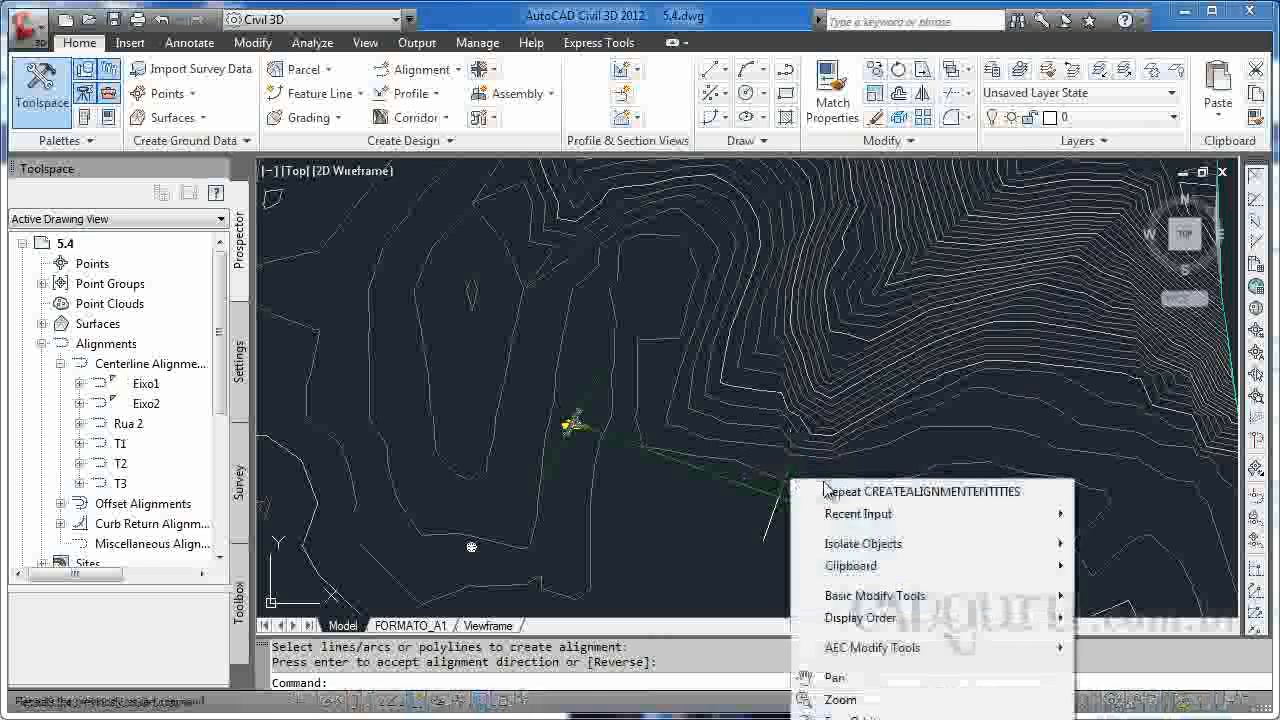
click(808, 487)
click(769, 522)
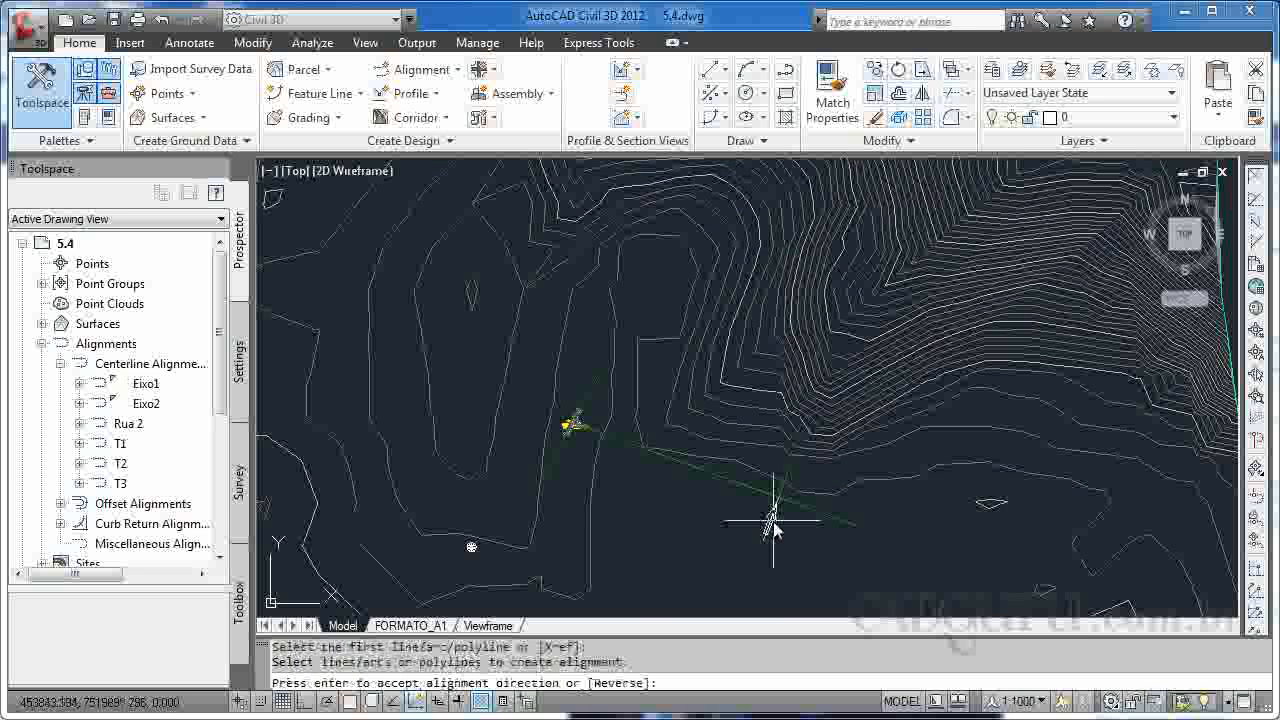
key(Return)
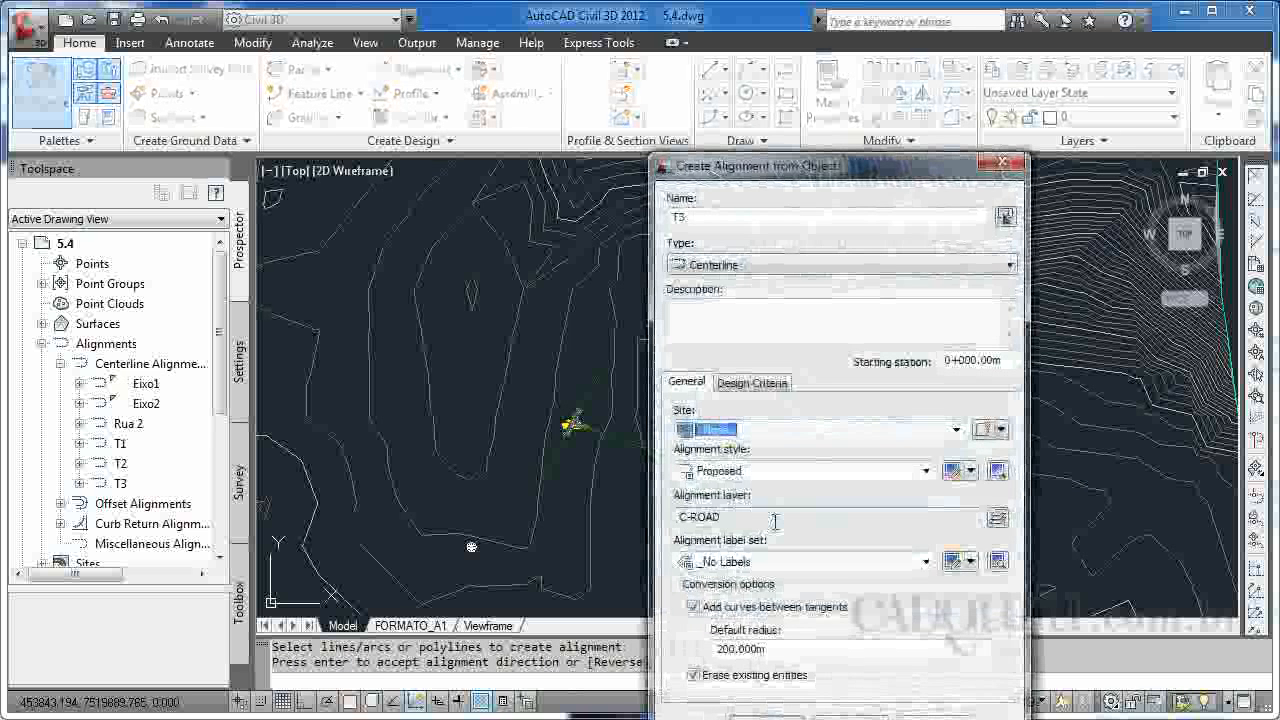
click(700, 221)
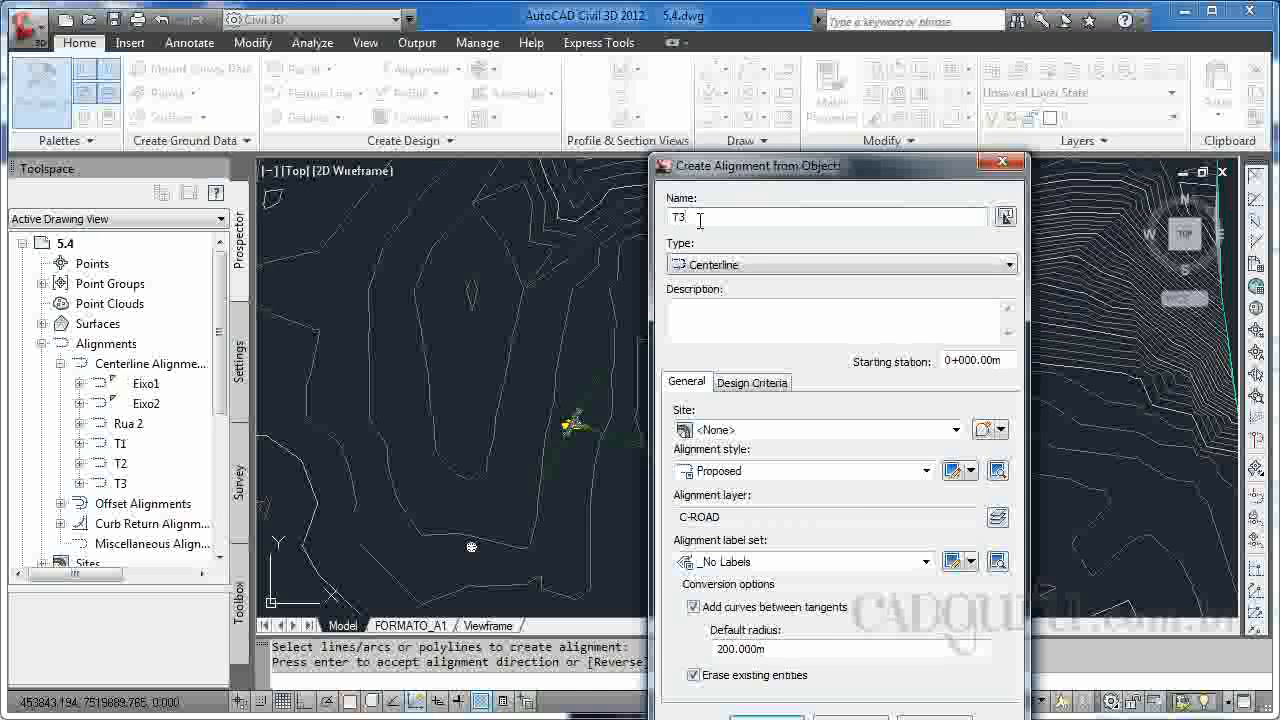
text(4)
key(Return)
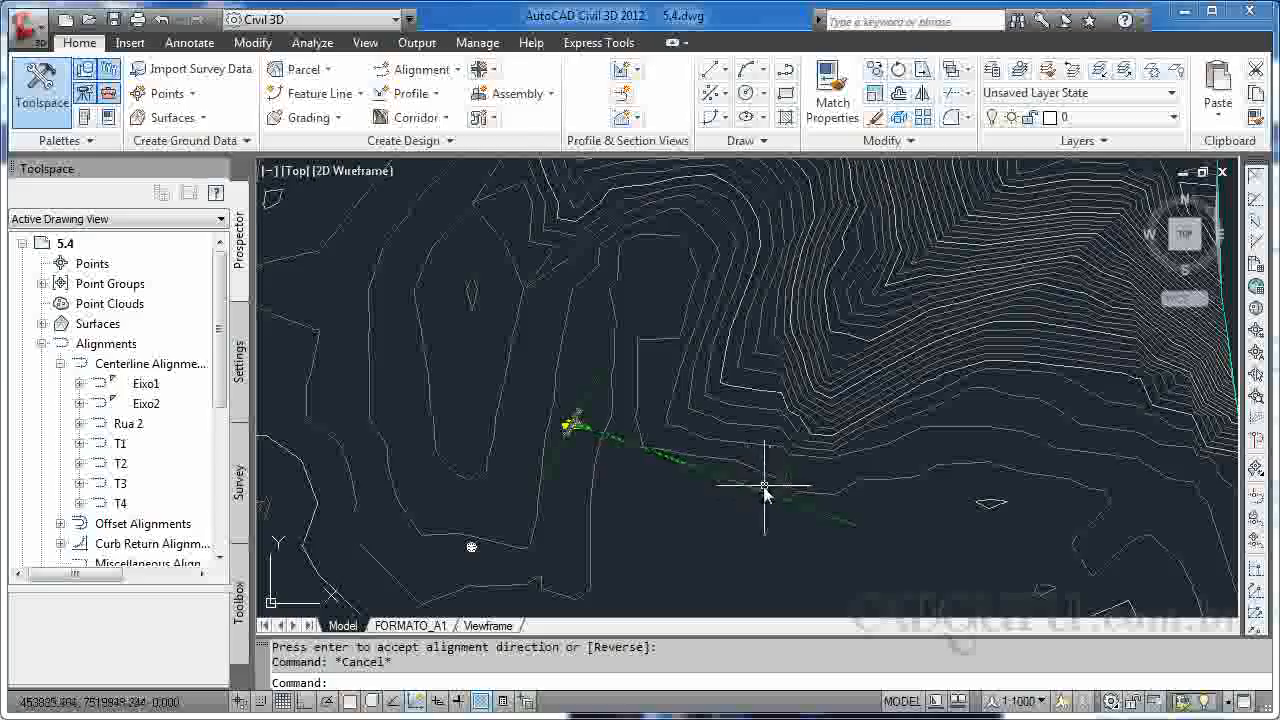
Start a new roundabout and place its center point at the intersection of the four branch alignments.
click(494, 73)
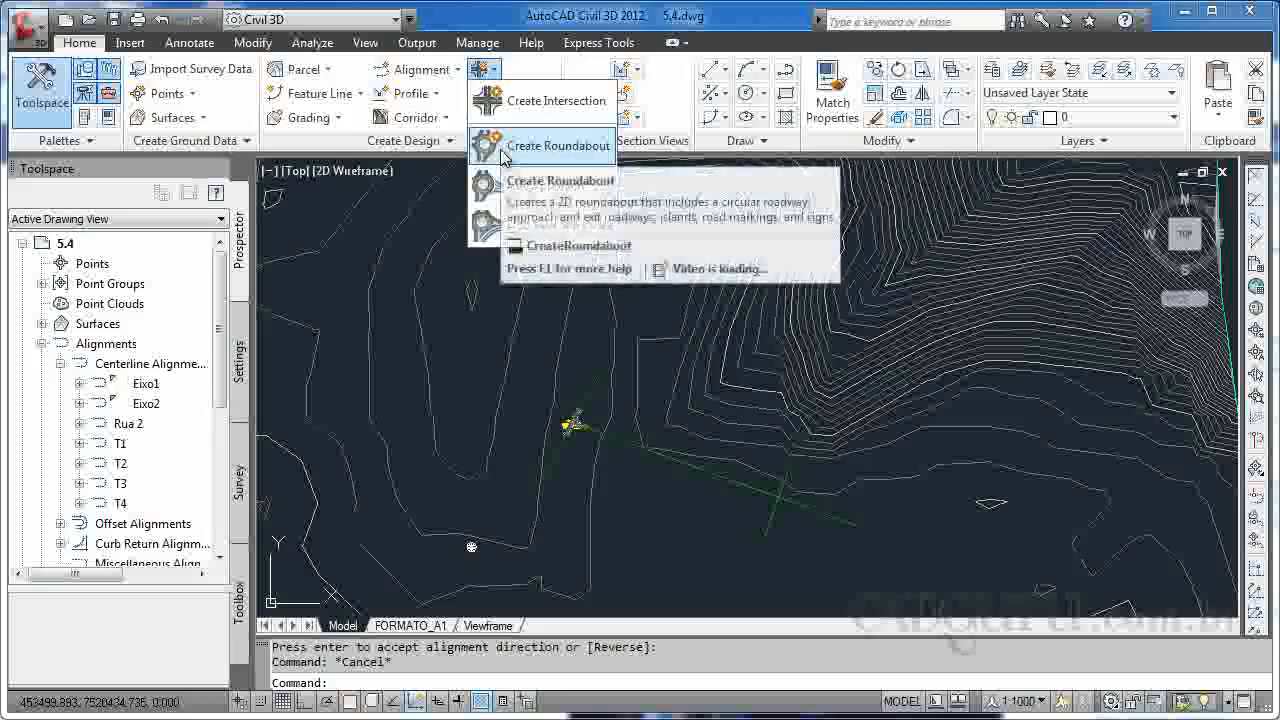
click(540, 146)
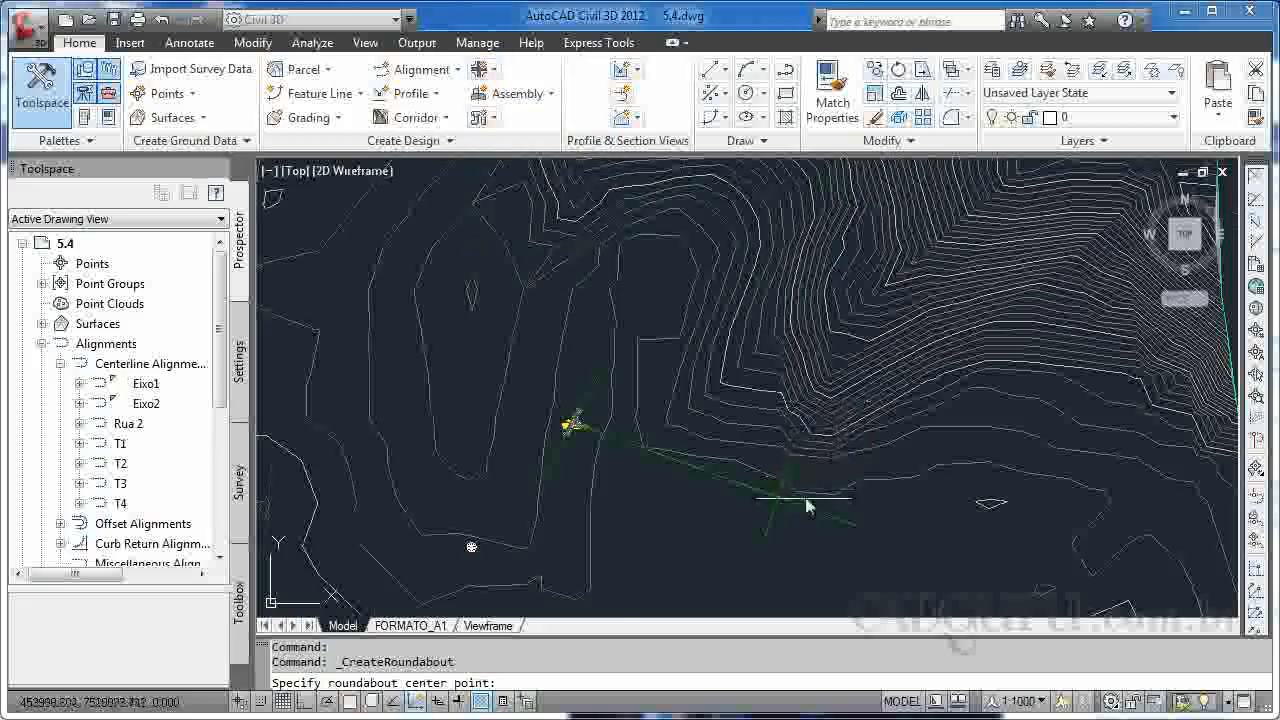
scroll(720, 494, up, 5)
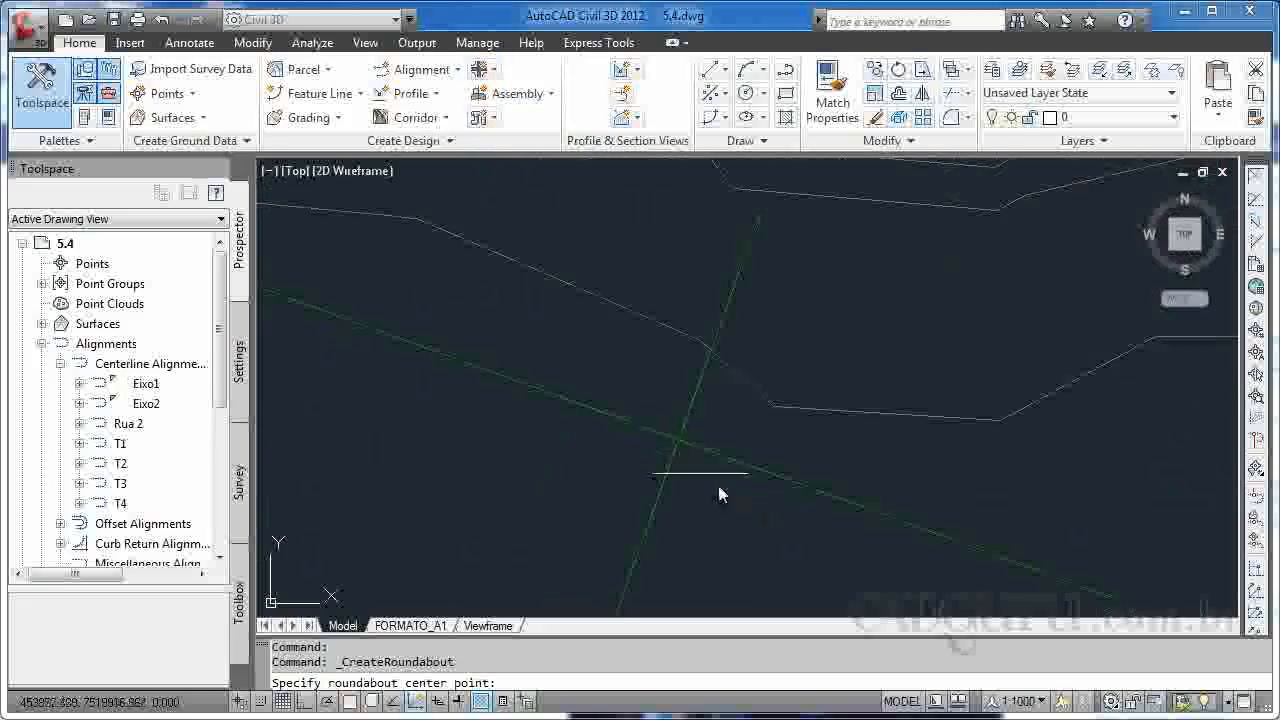
shift+right_click(667, 442)
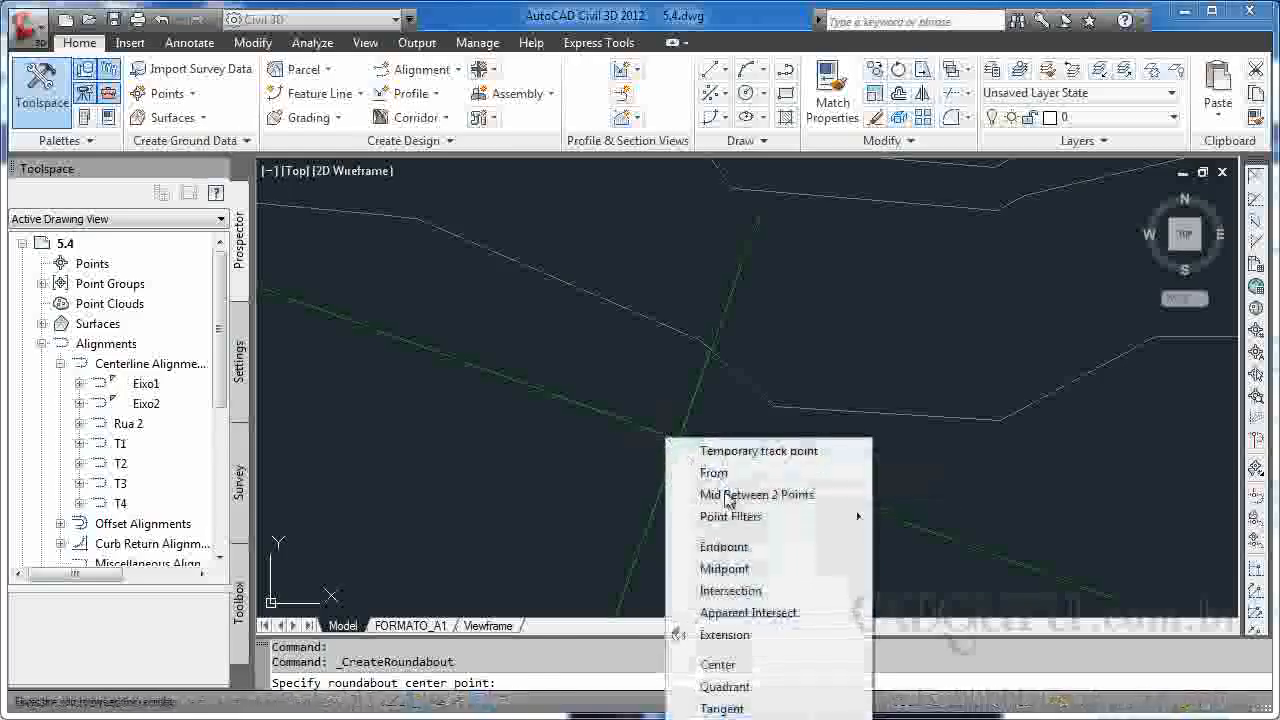
click(739, 593)
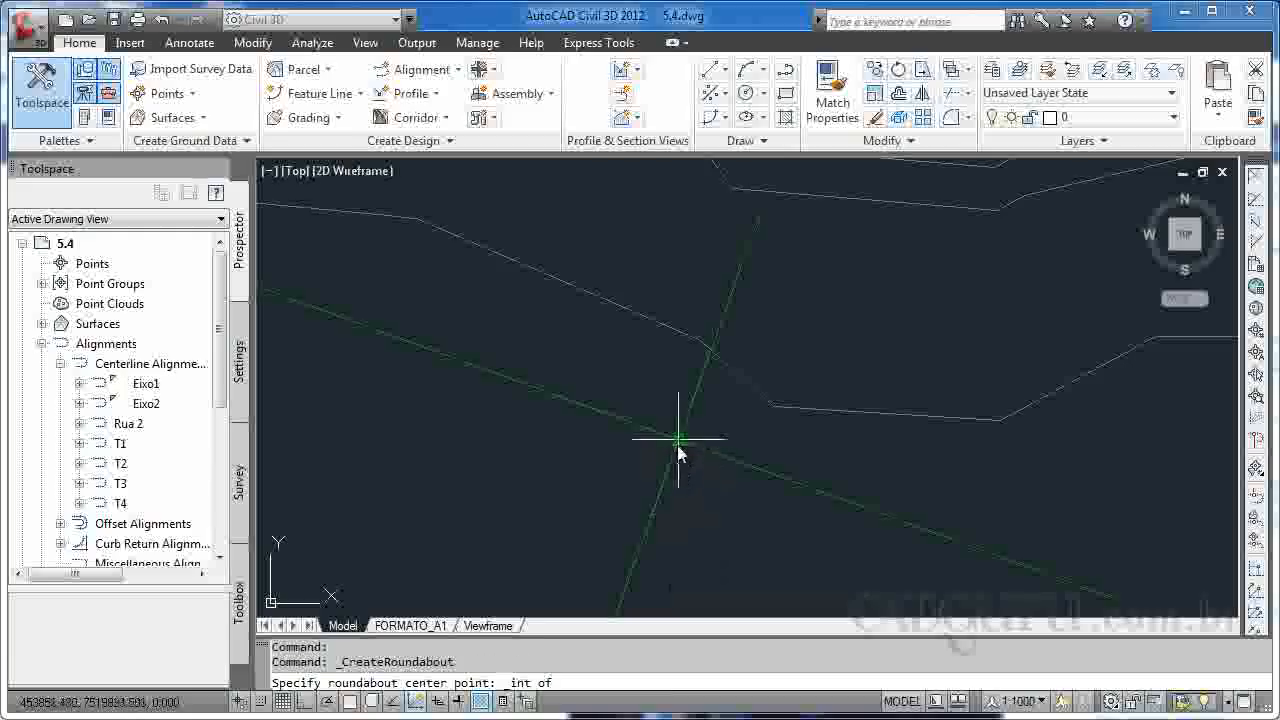
click(678, 440)
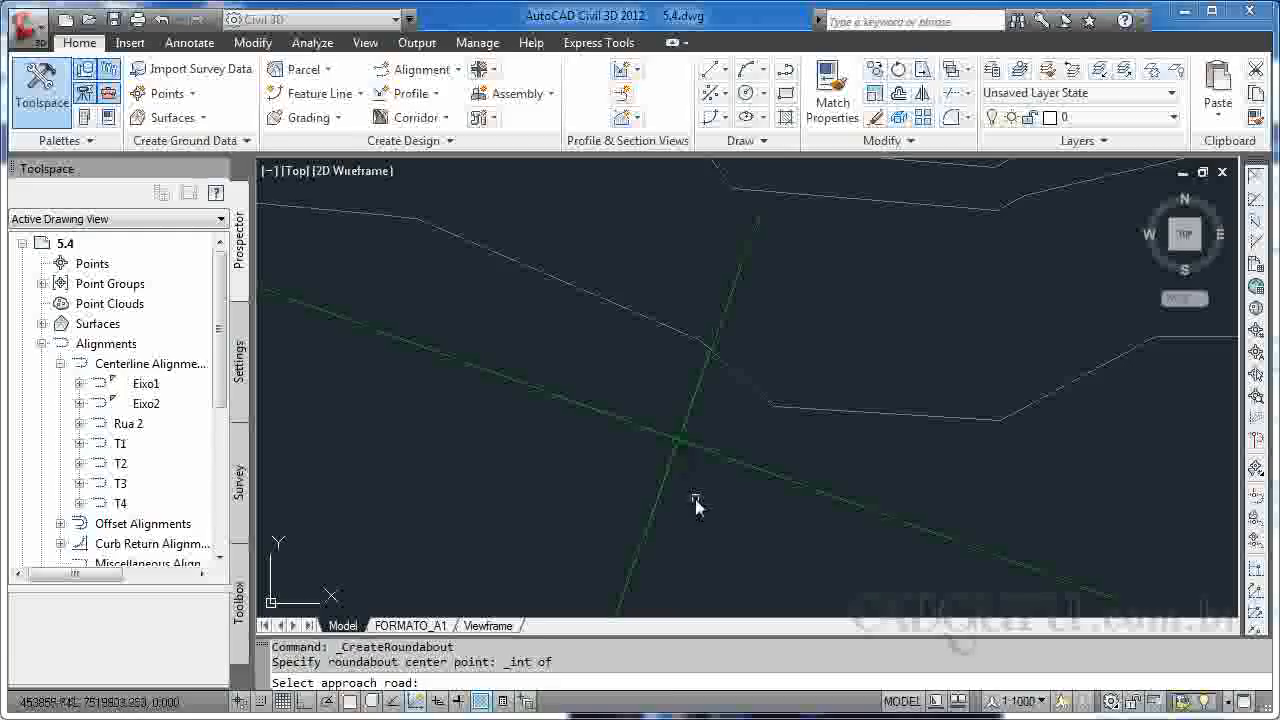
Select the western, northern, eastern and southern alignments as the roundabout's approach roads and end the selection.
click(634, 428)
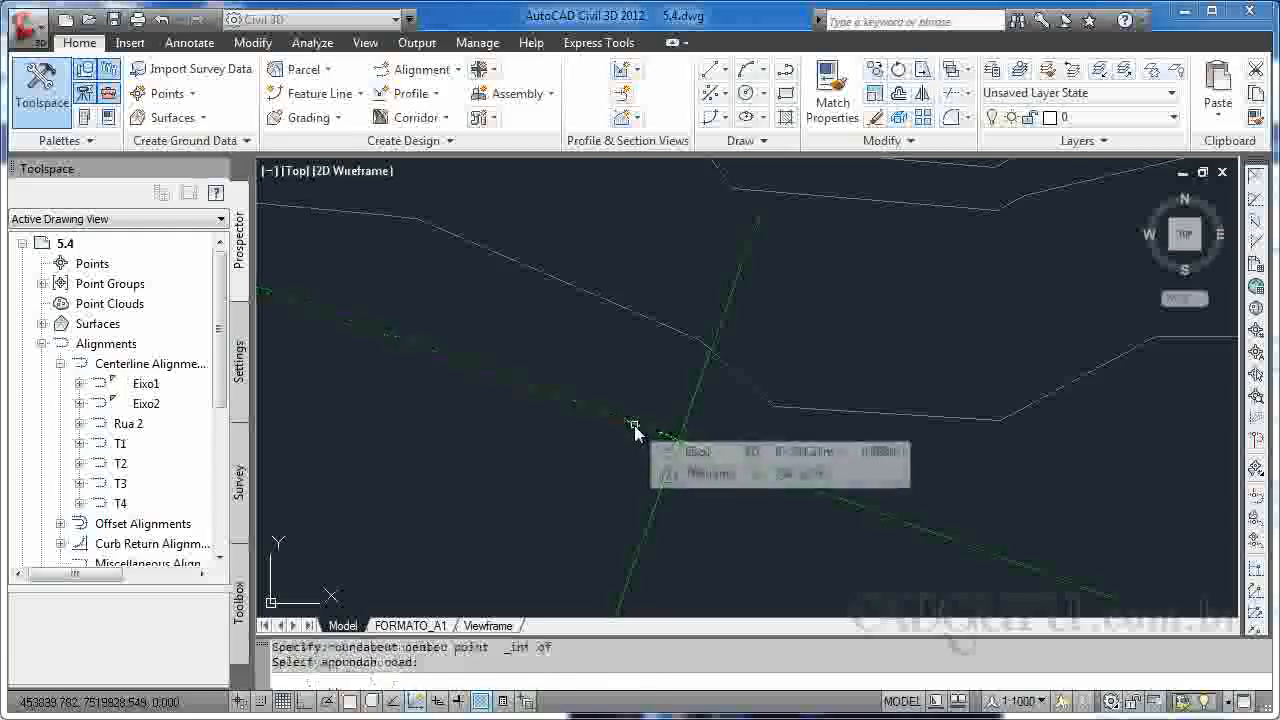
click(688, 415)
click(712, 451)
click(673, 466)
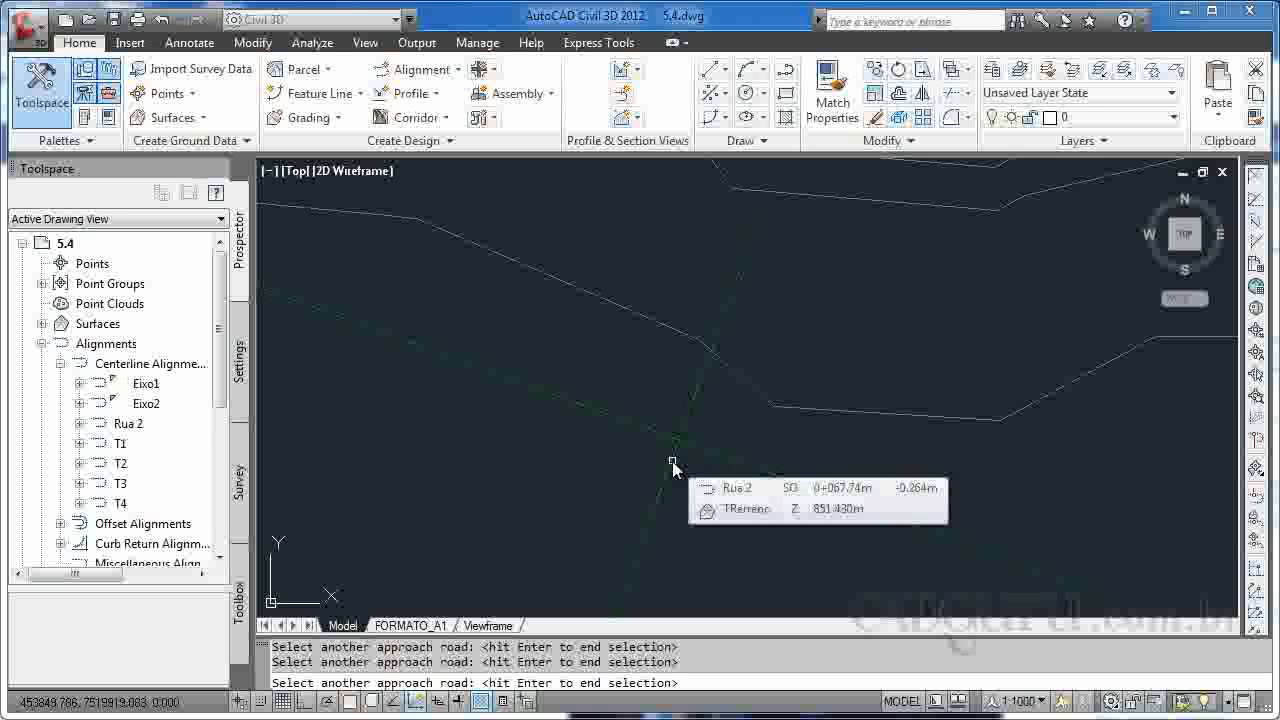
key(Return)
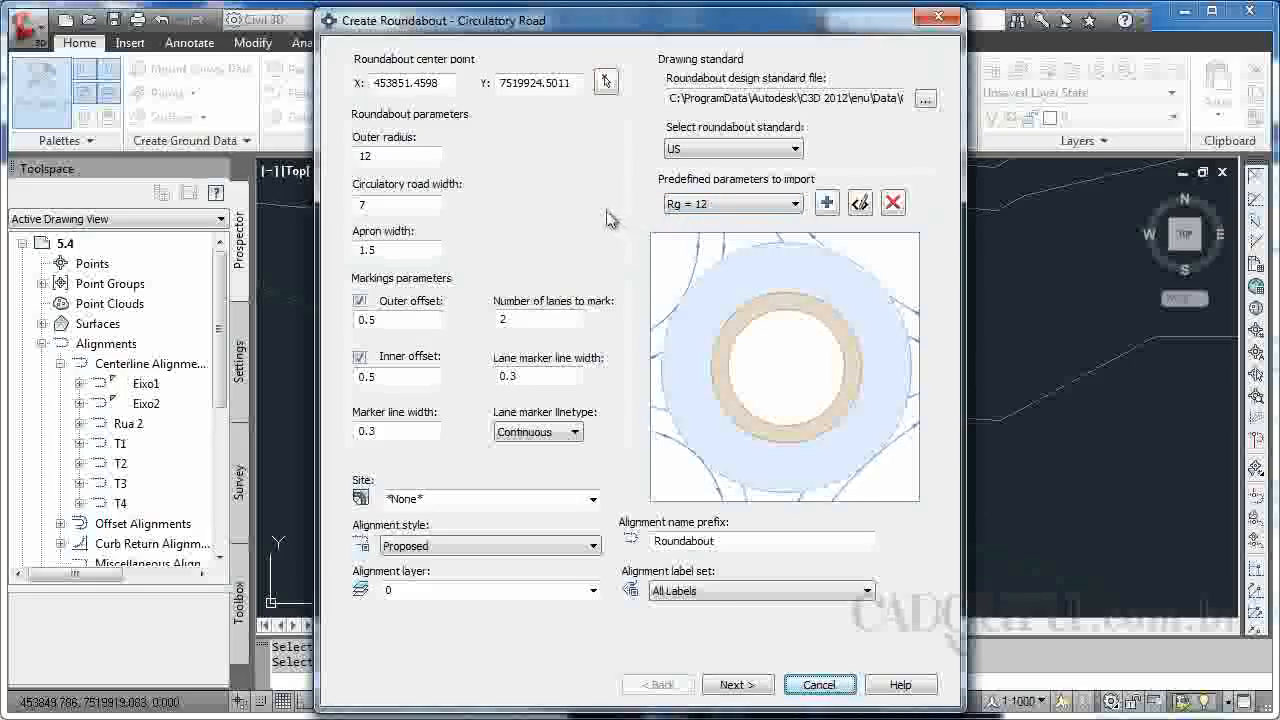
Set the circulatory road's alignment label set to _No Label and continue to the approach road settings.
click(708, 591)
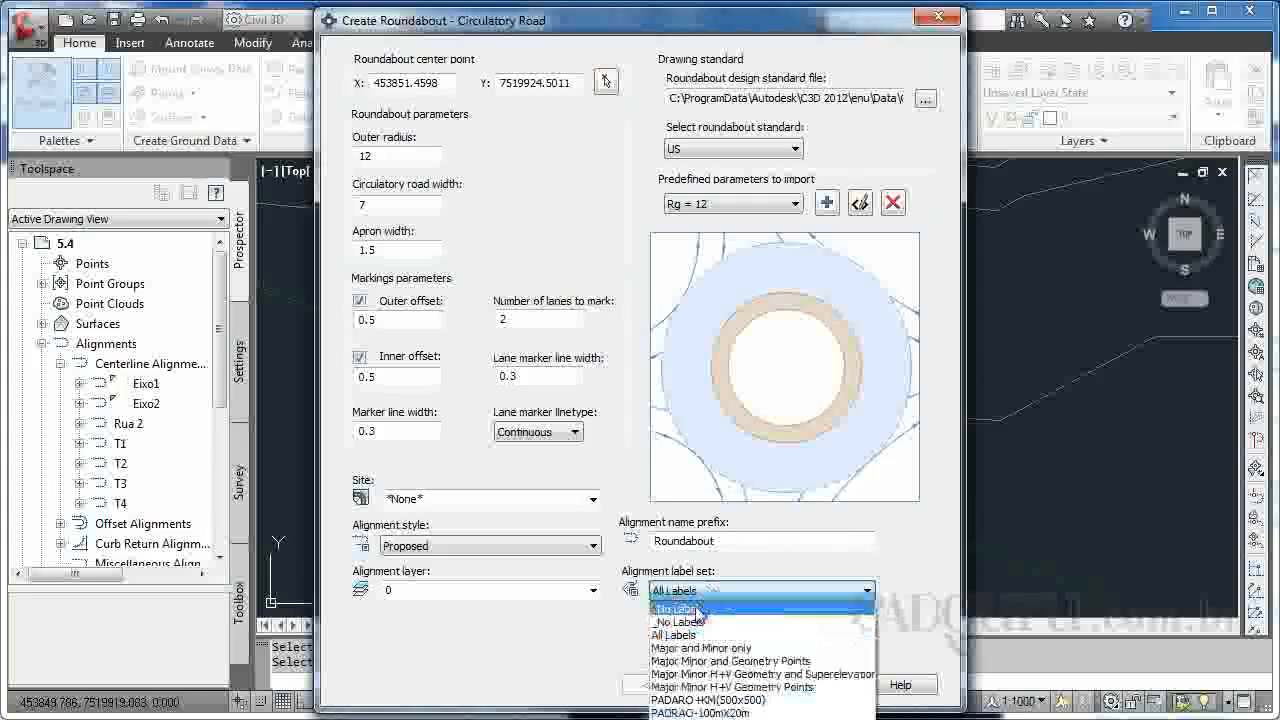
click(680, 613)
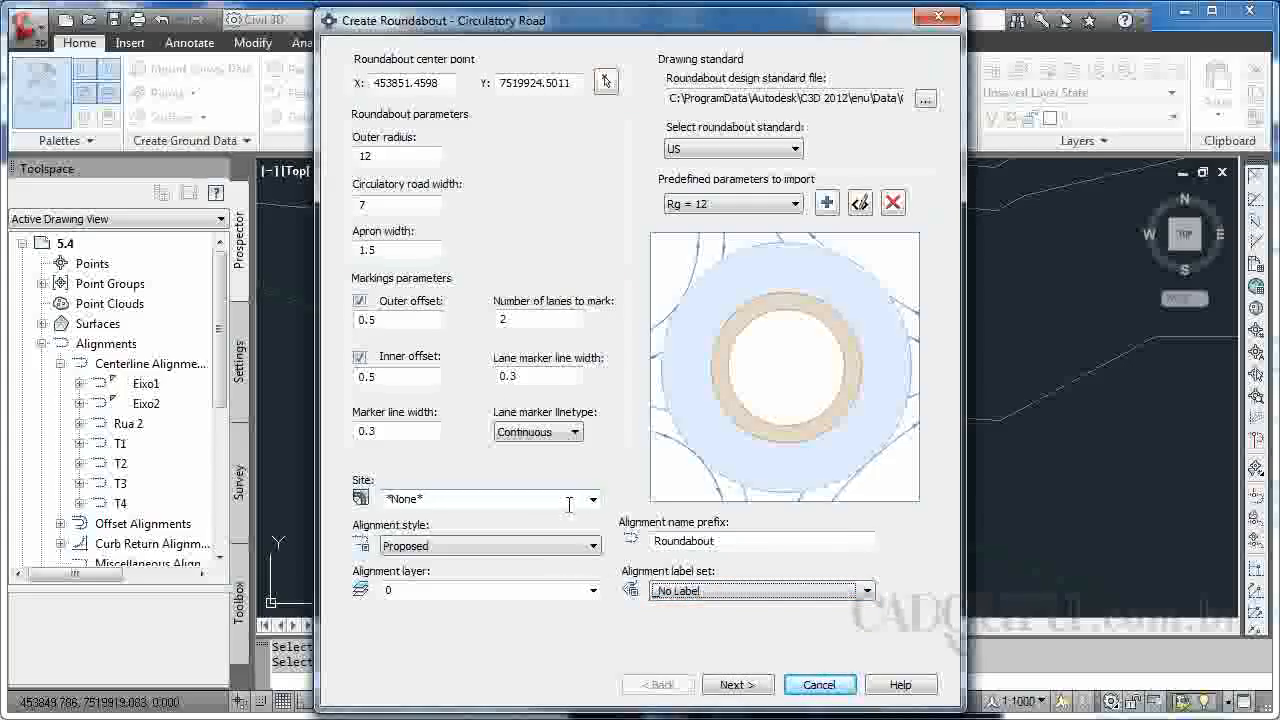
click(755, 692)
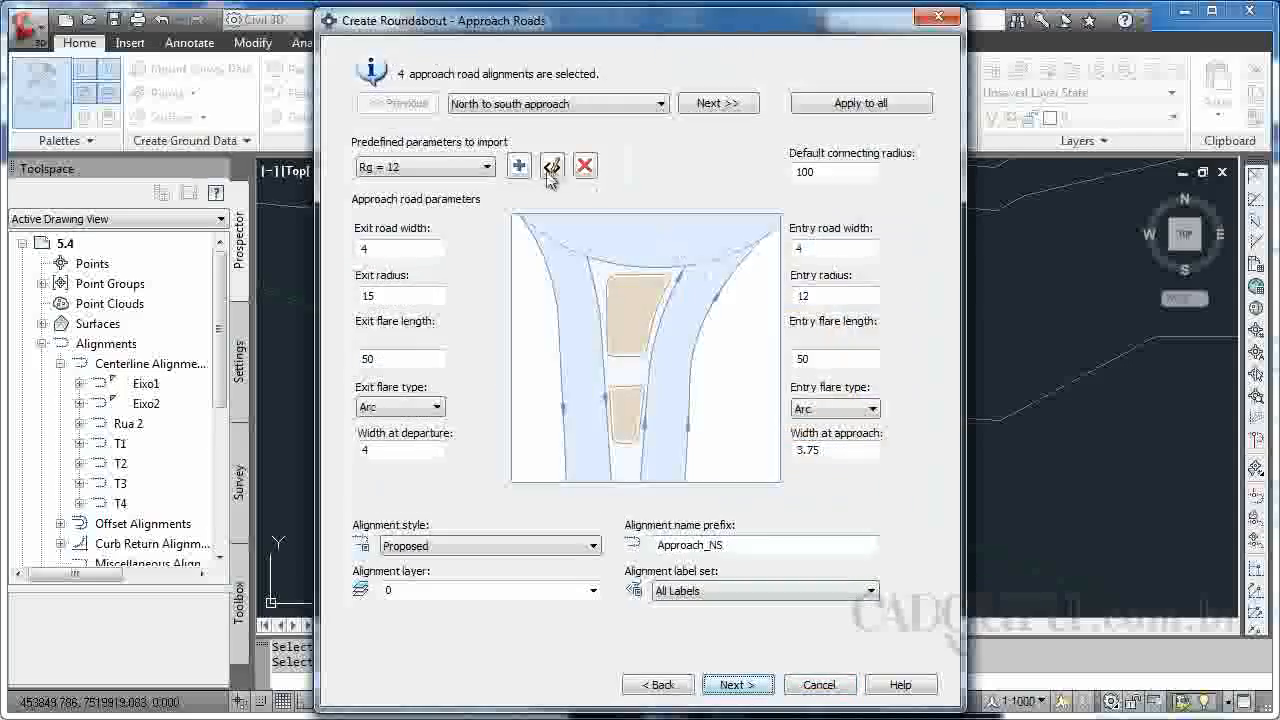
Set the approach roads' alignment label set to _No Label, apply it to all approaches, and continue to the island settings.
click(708, 595)
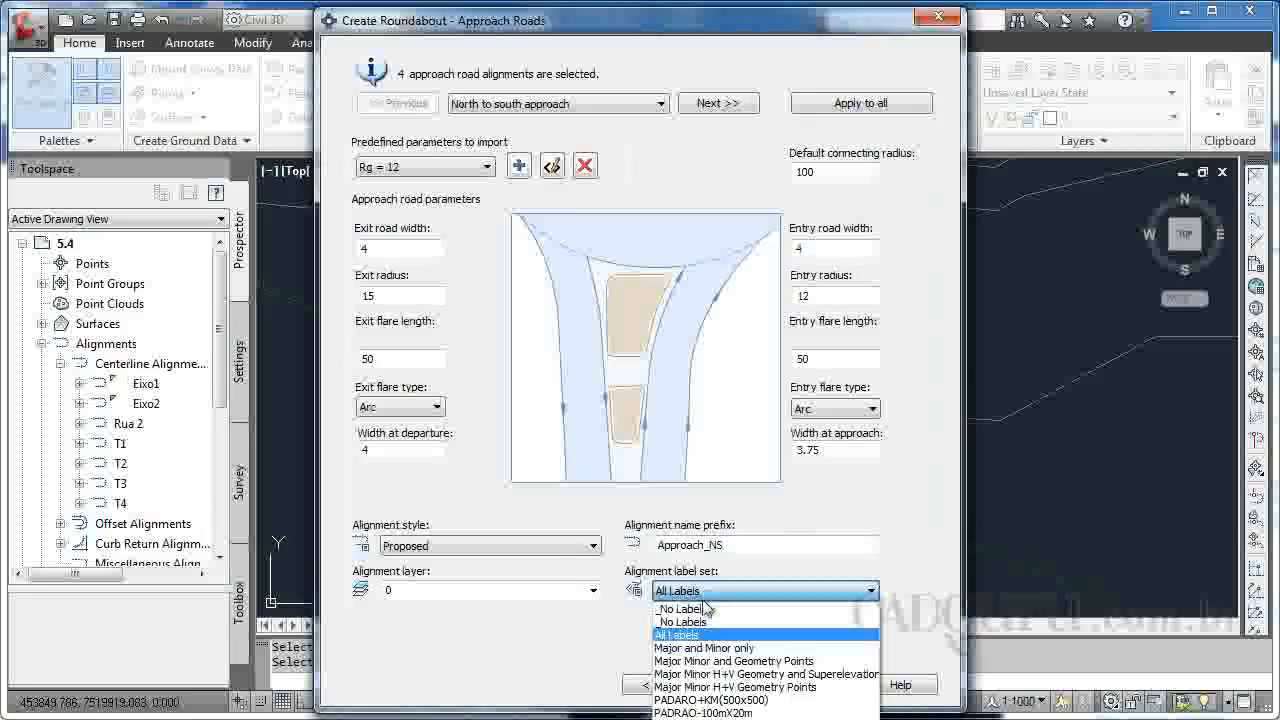
click(697, 622)
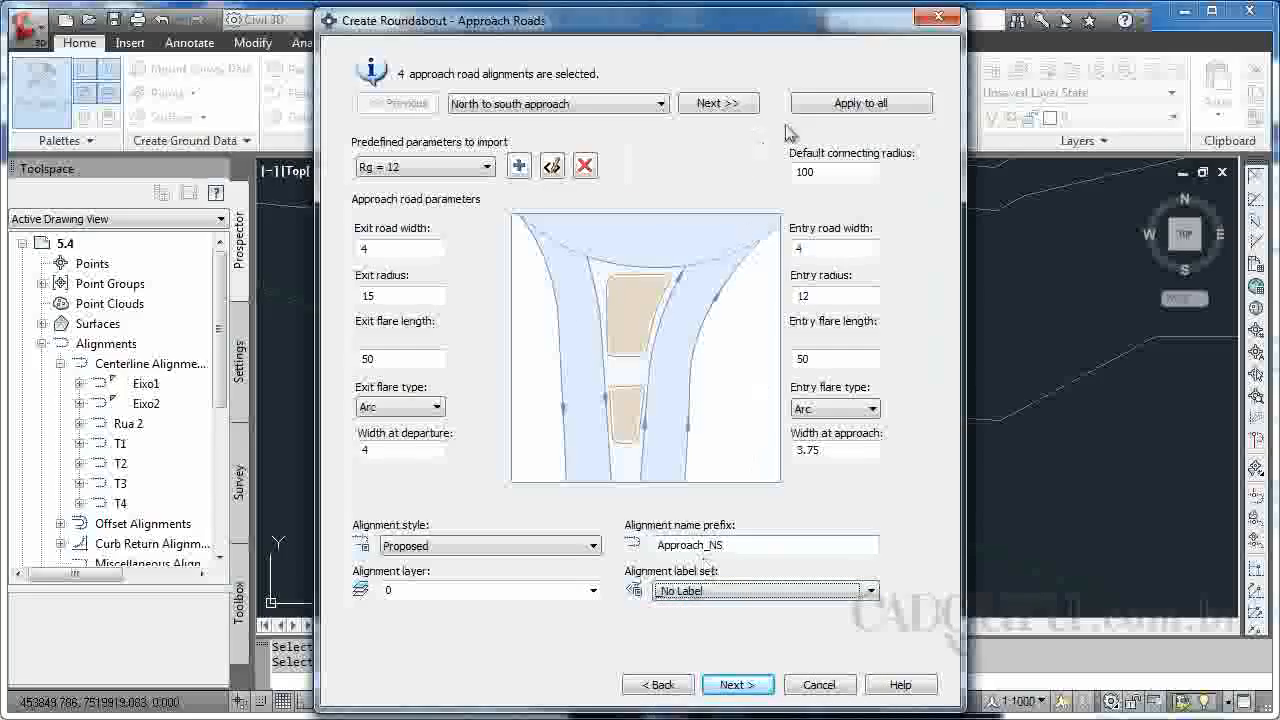
click(655, 104)
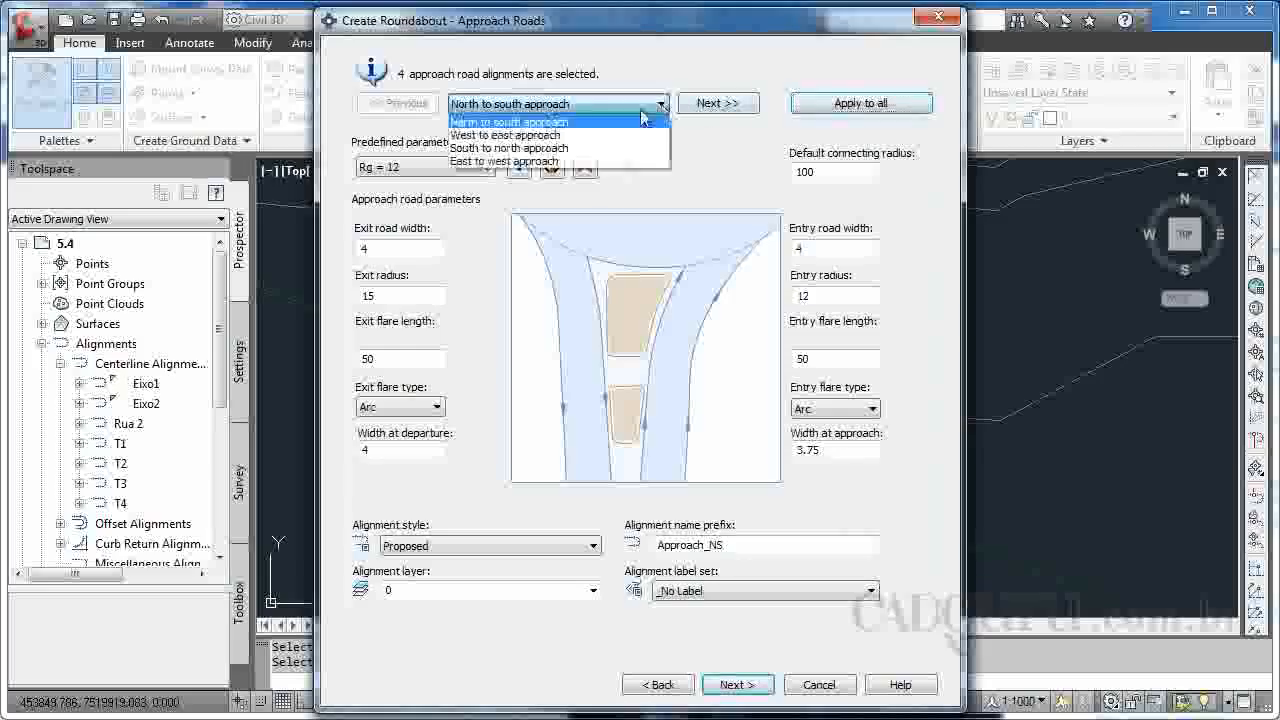
click(529, 135)
click(530, 104)
click(530, 117)
click(737, 684)
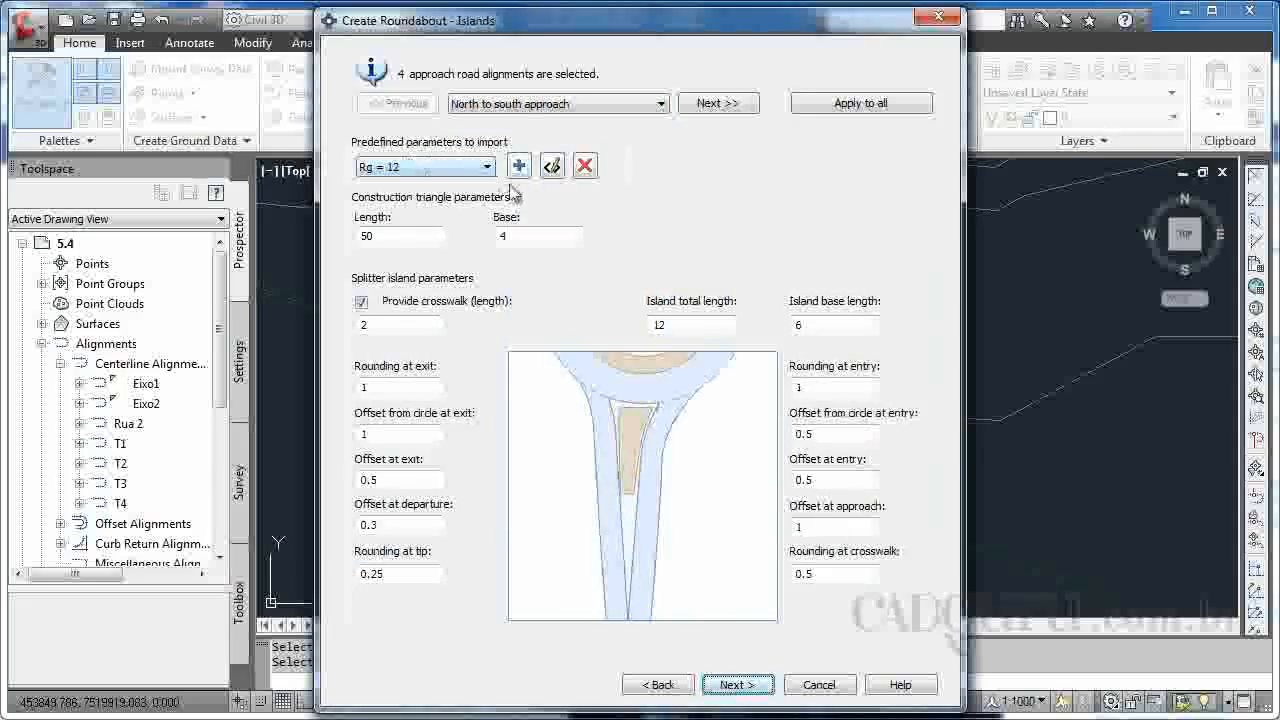
Apply the default island, marking and sign parameters to all approaches and generate the roundabout, dismissing the sign warnings.
click(845, 105)
click(740, 685)
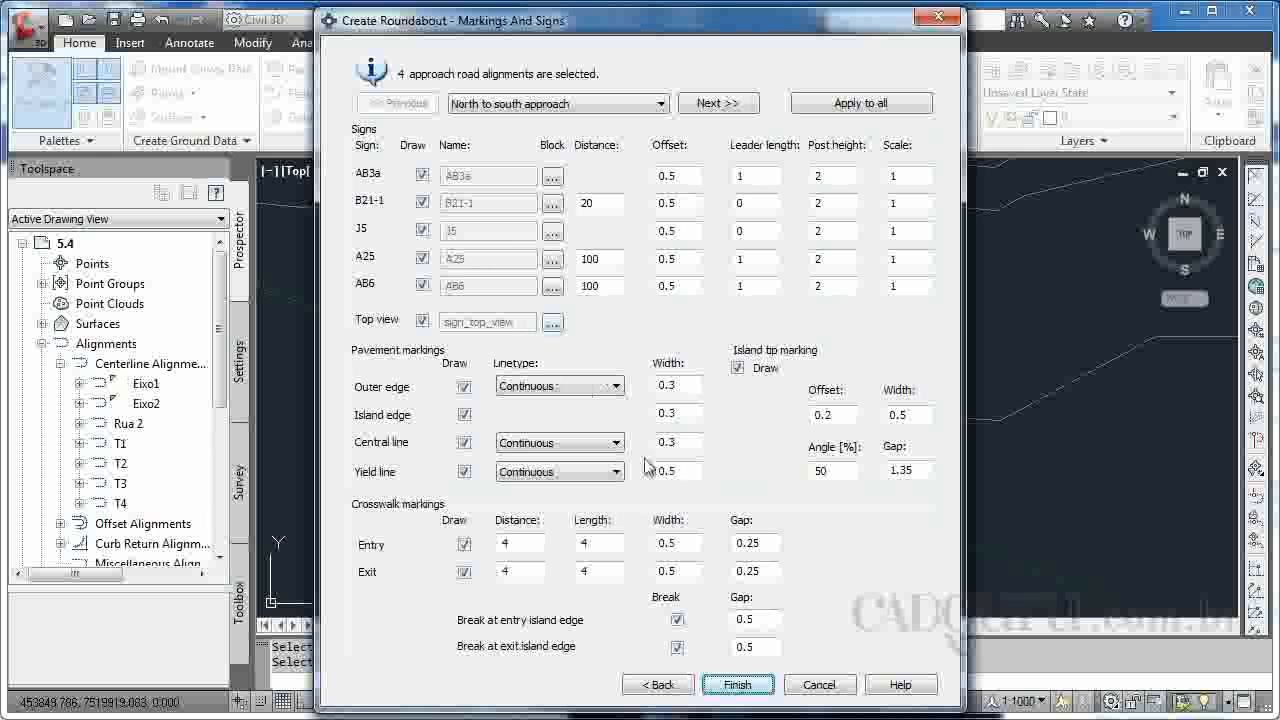
click(863, 110)
click(740, 684)
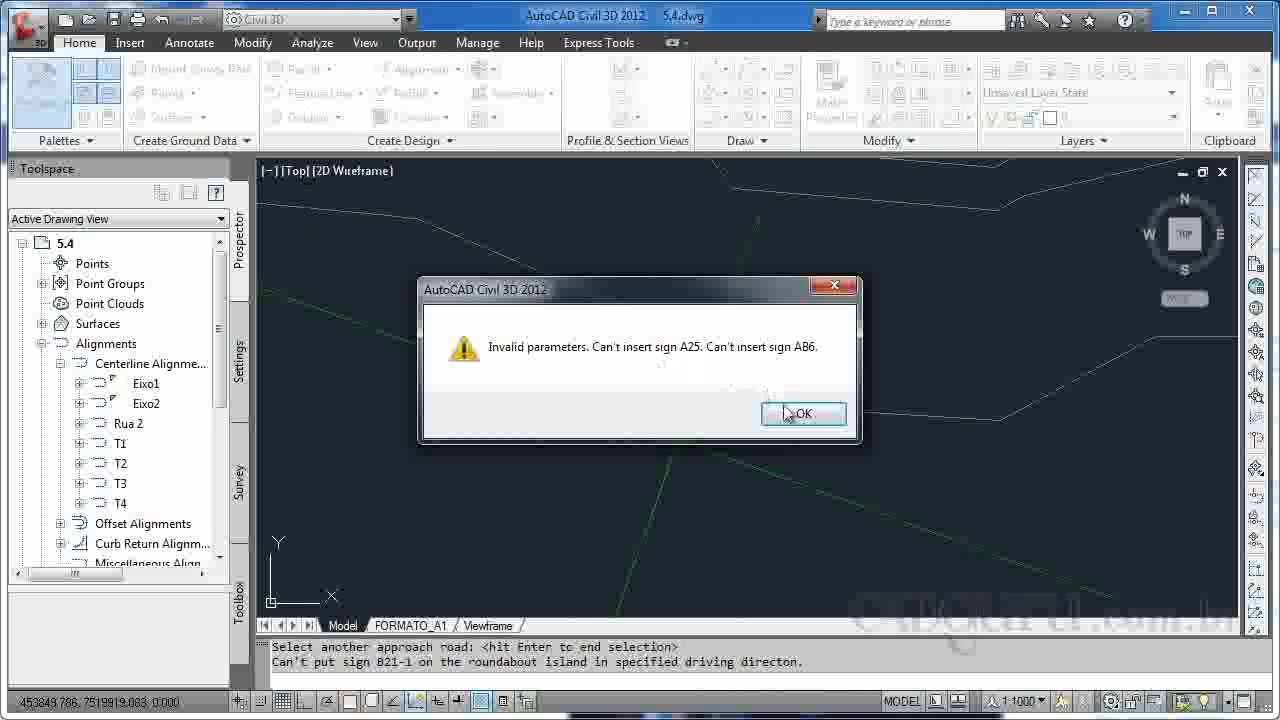
click(800, 418)
click(795, 416)
click(786, 418)
click(777, 419)
click(775, 418)
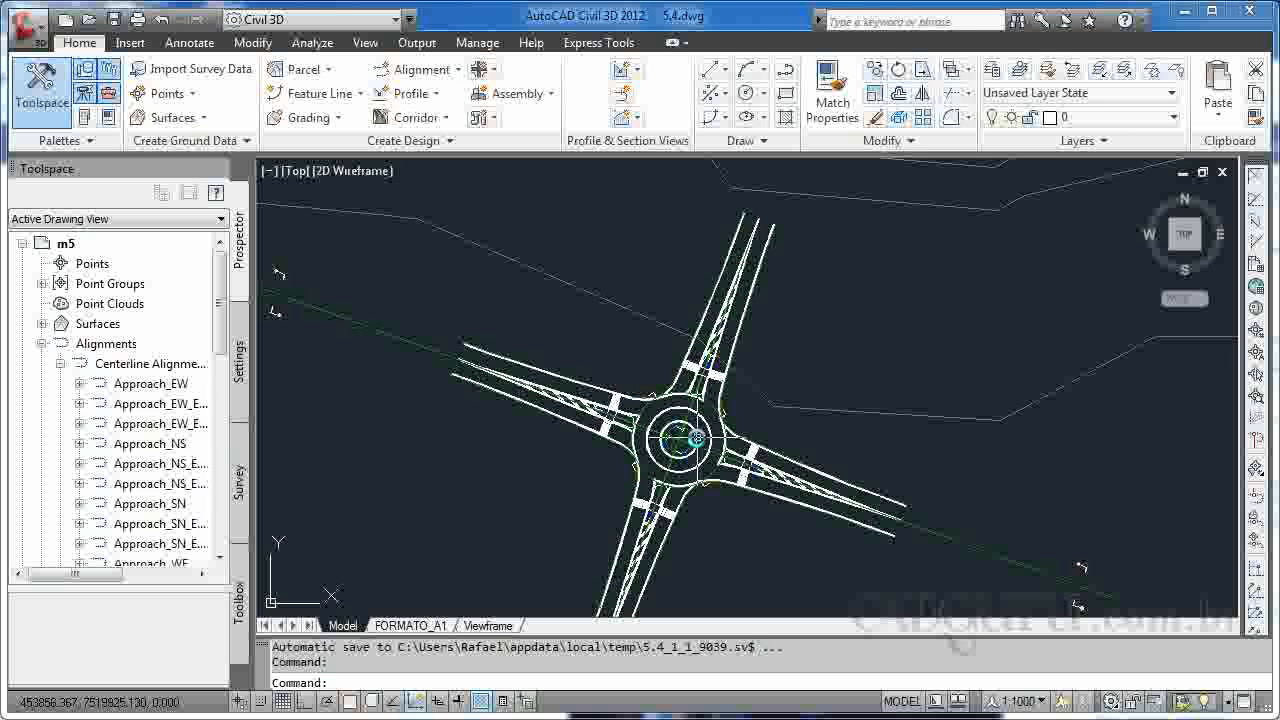
Examine the generated roundabout's circulatory road, splitter islands, crosswalks and signs, and its link to Junção 1.
scroll(697, 437, up, 2)
scroll(670, 452, up, 1)
middle_drag(662, 478, 730, 376)
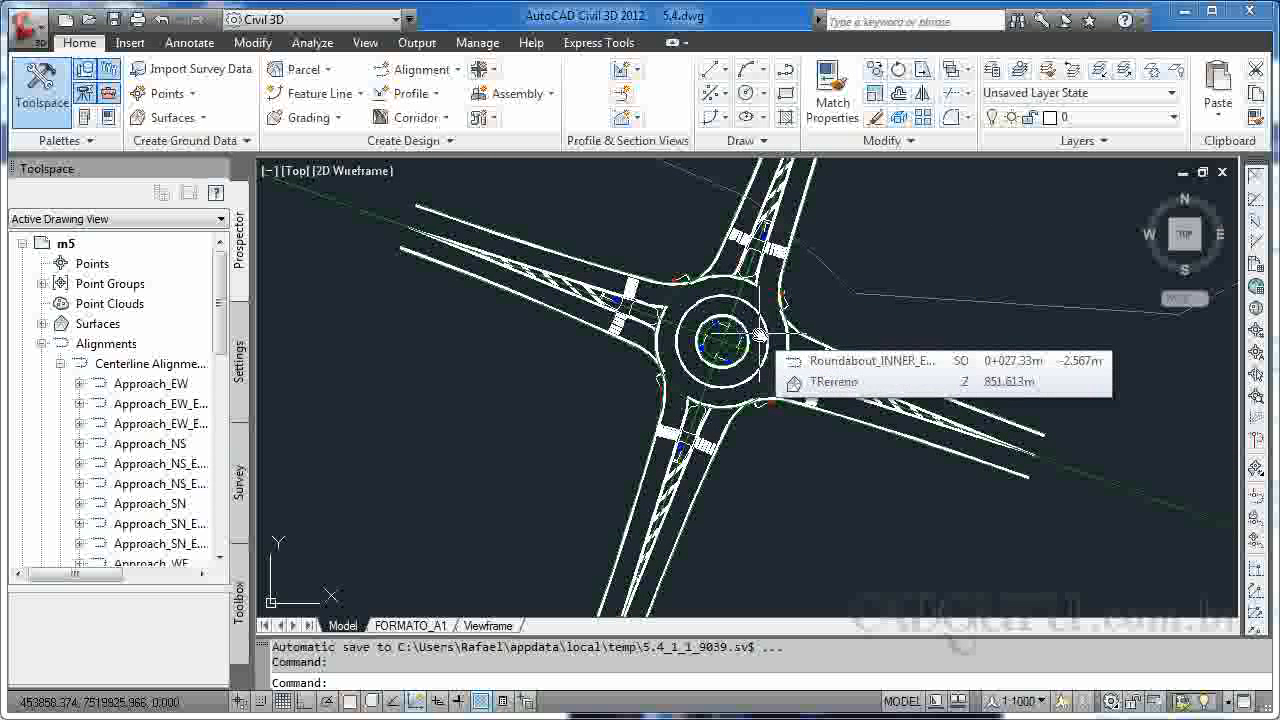
scroll(735, 370, up, 1)
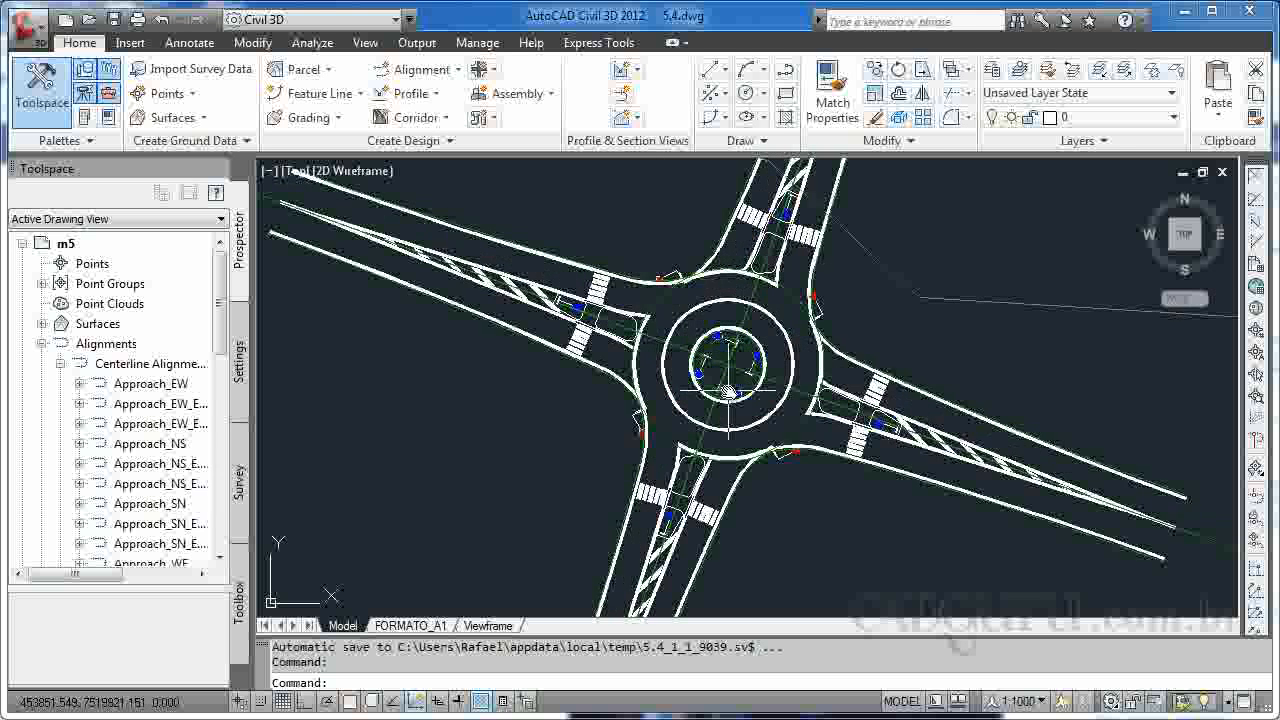
scroll(750, 400, down, 3)
mouse_move(750, 382)
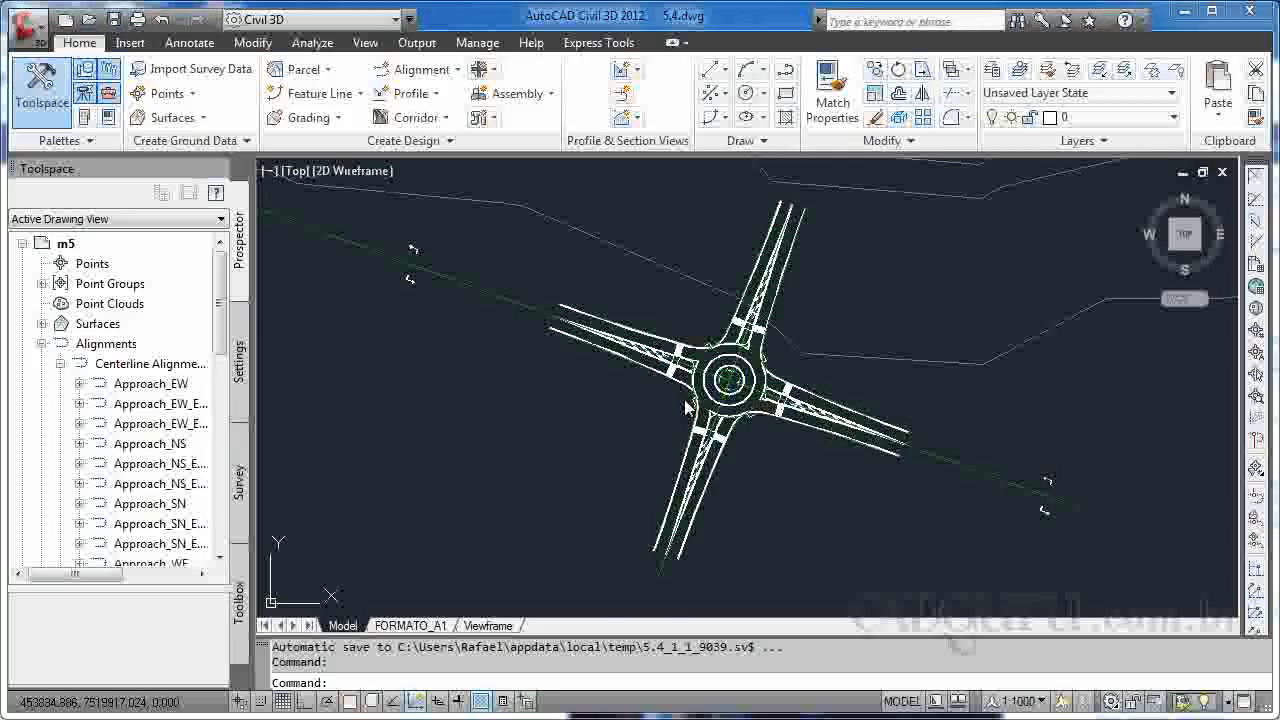
scroll(634, 380, down, 6)
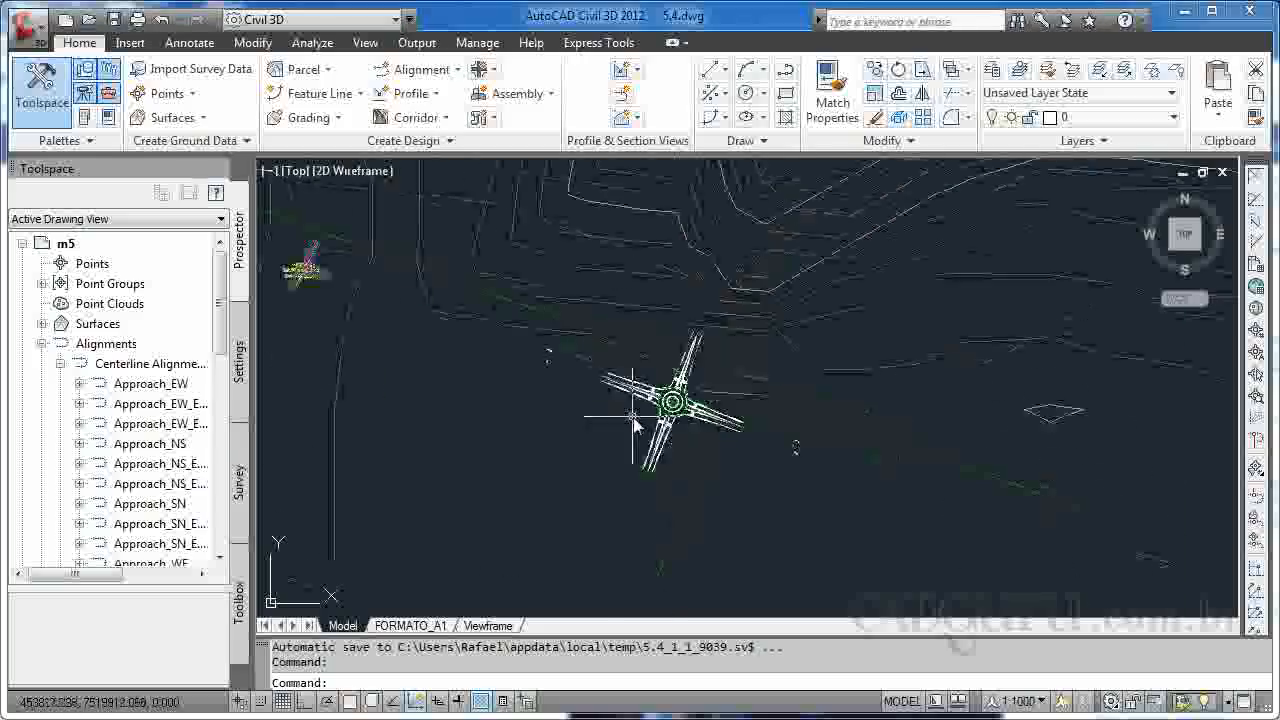
scroll(440, 325, up, 5)
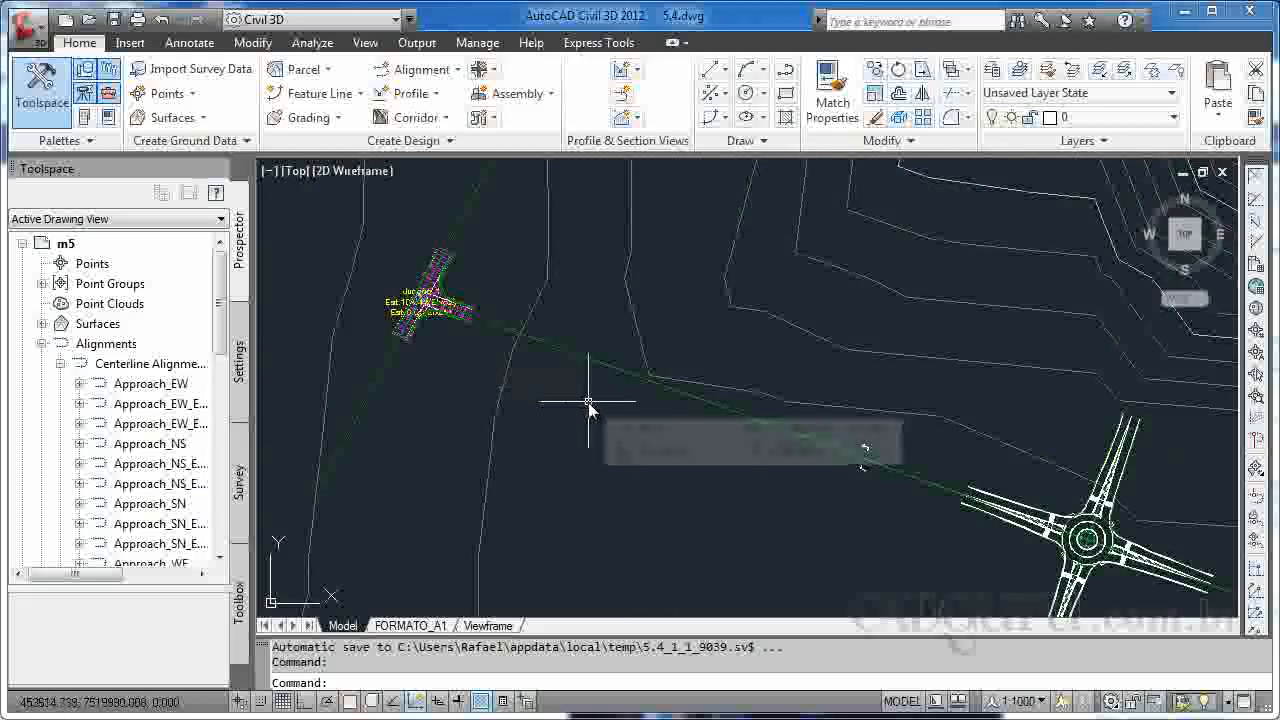
mouse_move(585, 420)
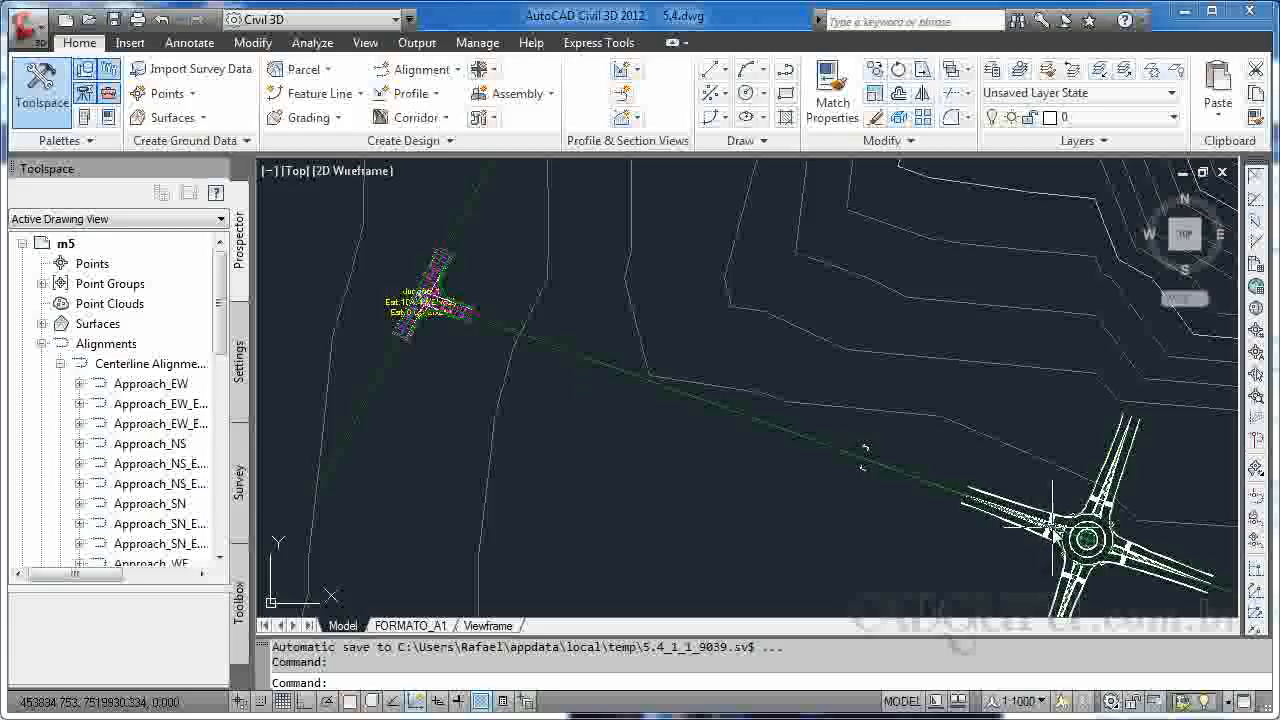
mouse_move(1028, 505)
middle_down()
mouse_move(991, 423)
mouse_move(995, 368)
middle_up()
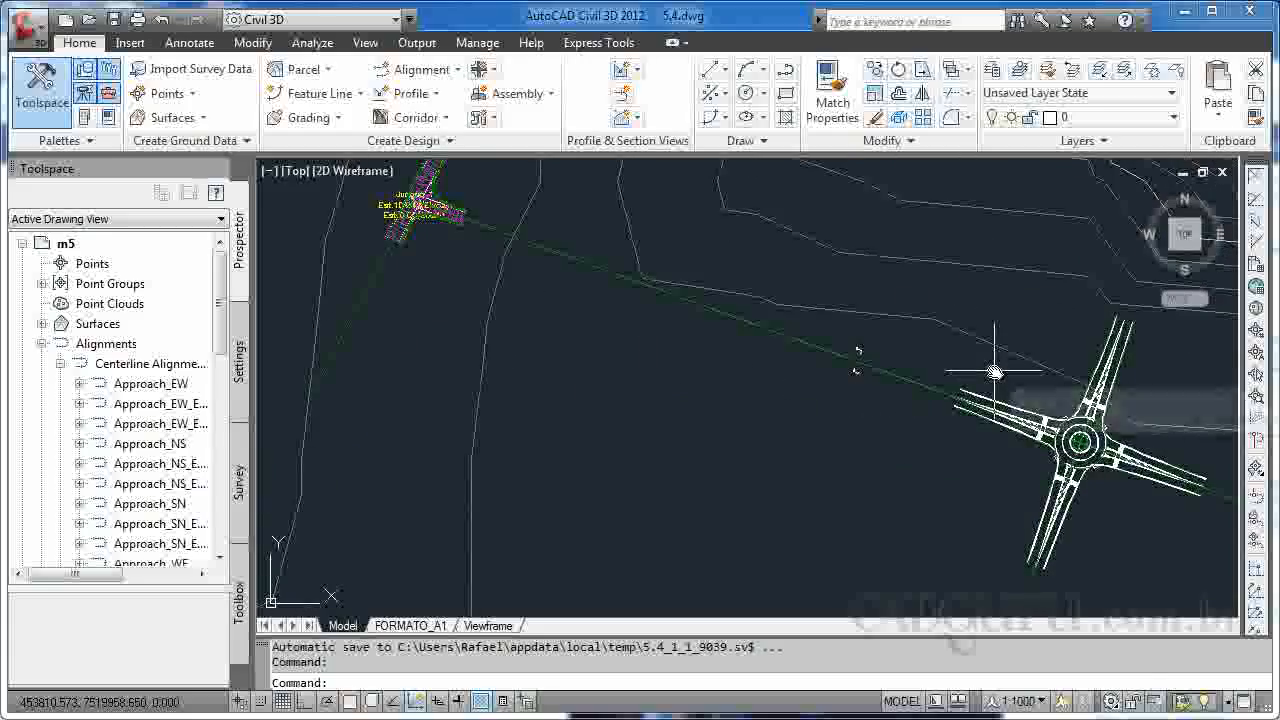